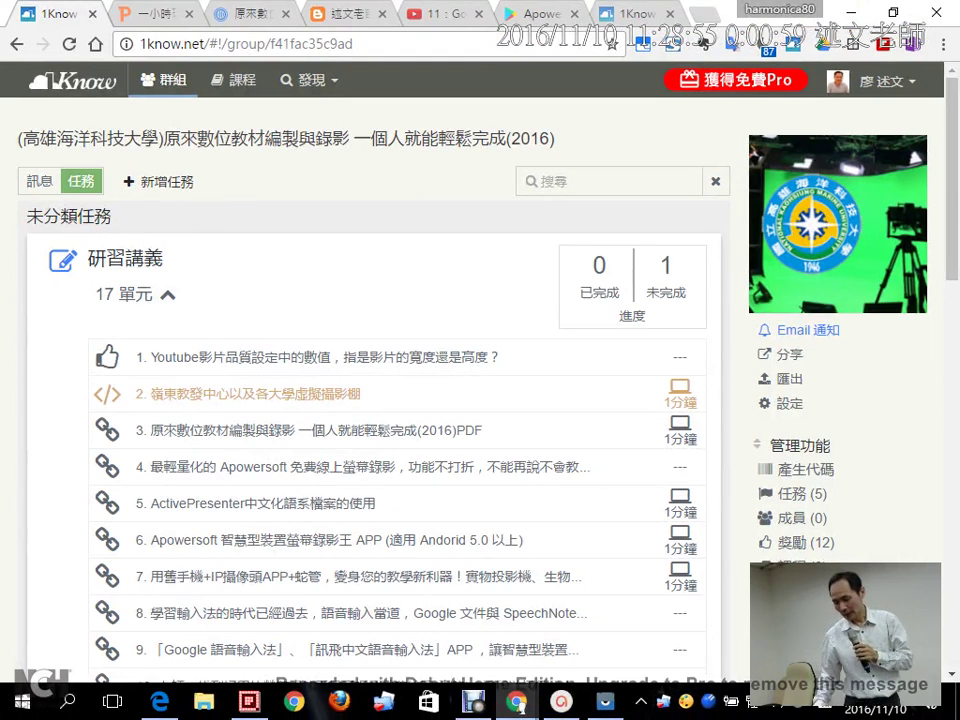
- Switch to ActivePresenter and start creating a new project
click(562, 702)
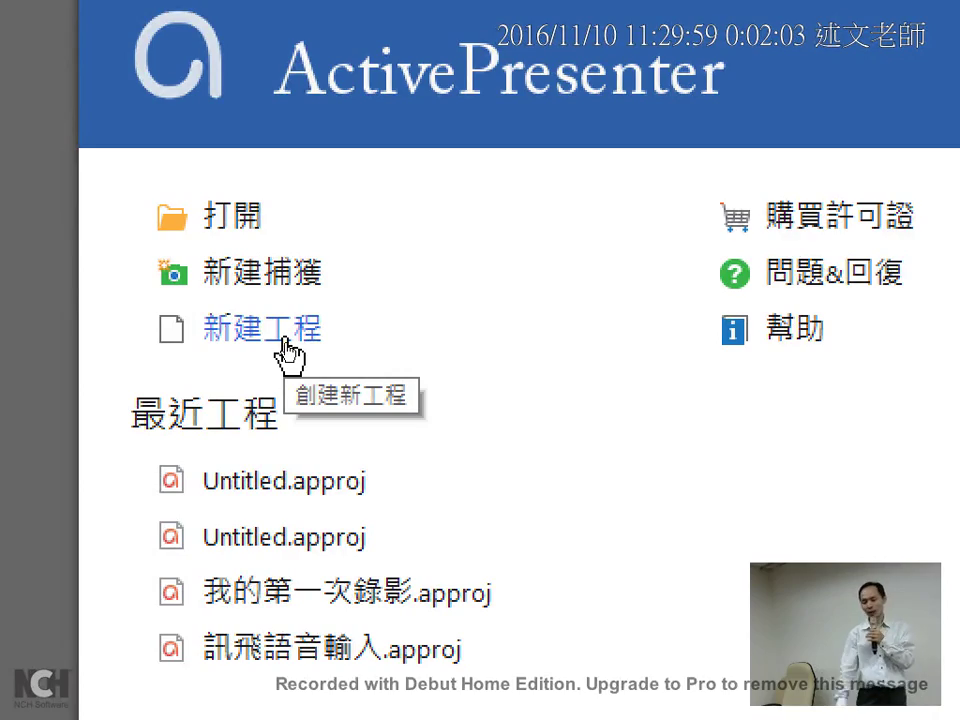
click(284, 340)
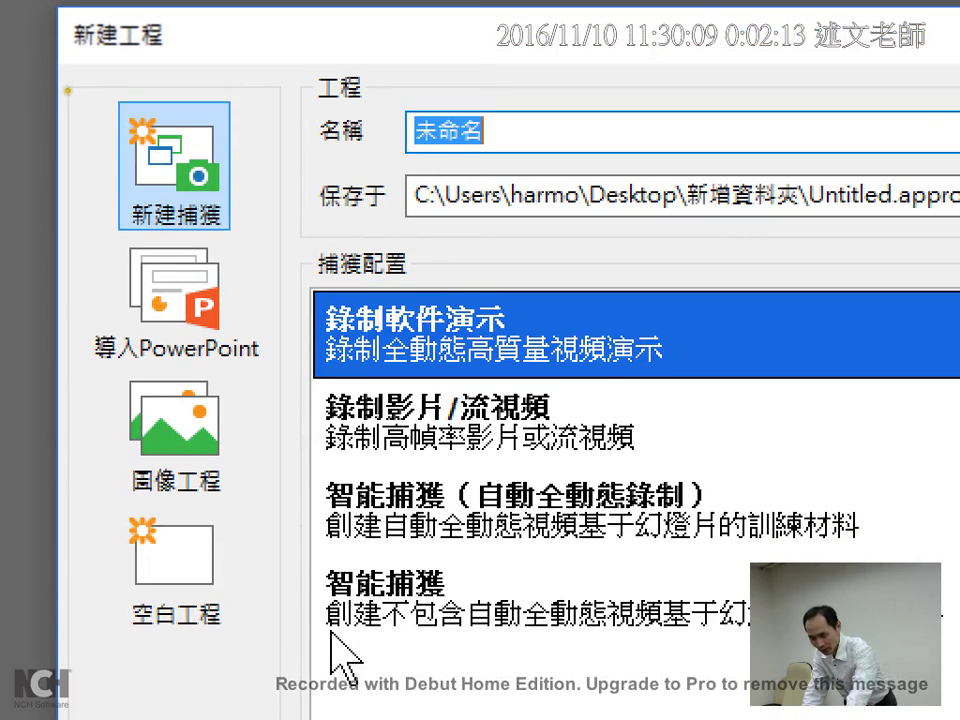
- Outline the project types with the screen pen, tick 空白工程 and 導入PowerPoint, and clear the marks
mouse_move(68, 87)
mouse_down()
mouse_move(225, 306)
mouse_move(286, 668)
mouse_up()
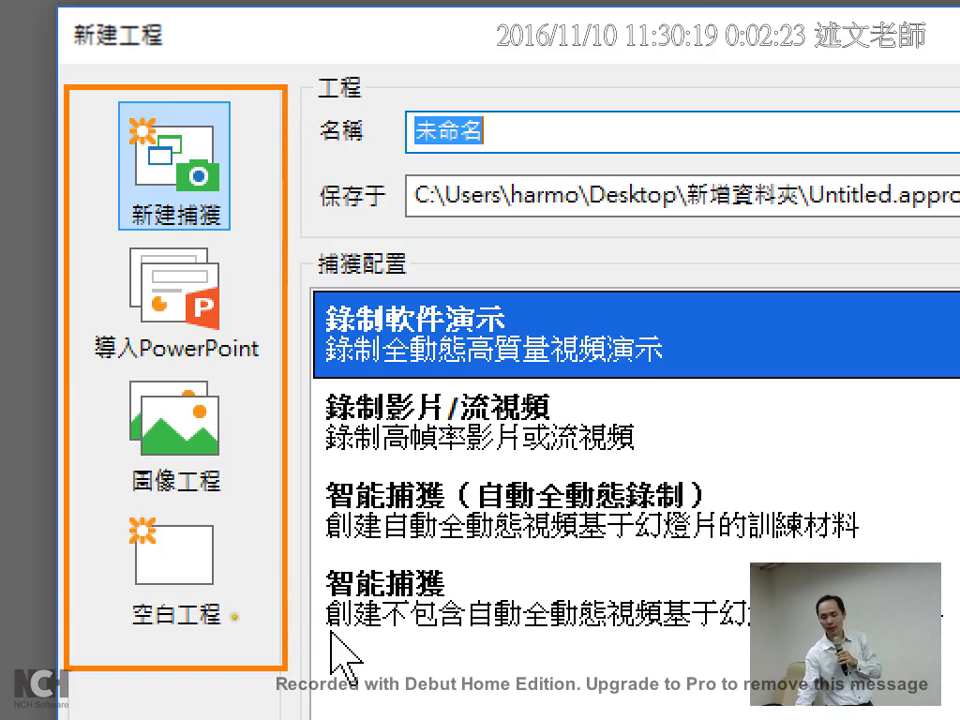
mouse_move(80, 546)
mouse_down()
mouse_move(92, 560)
mouse_move(132, 526)
mouse_up()
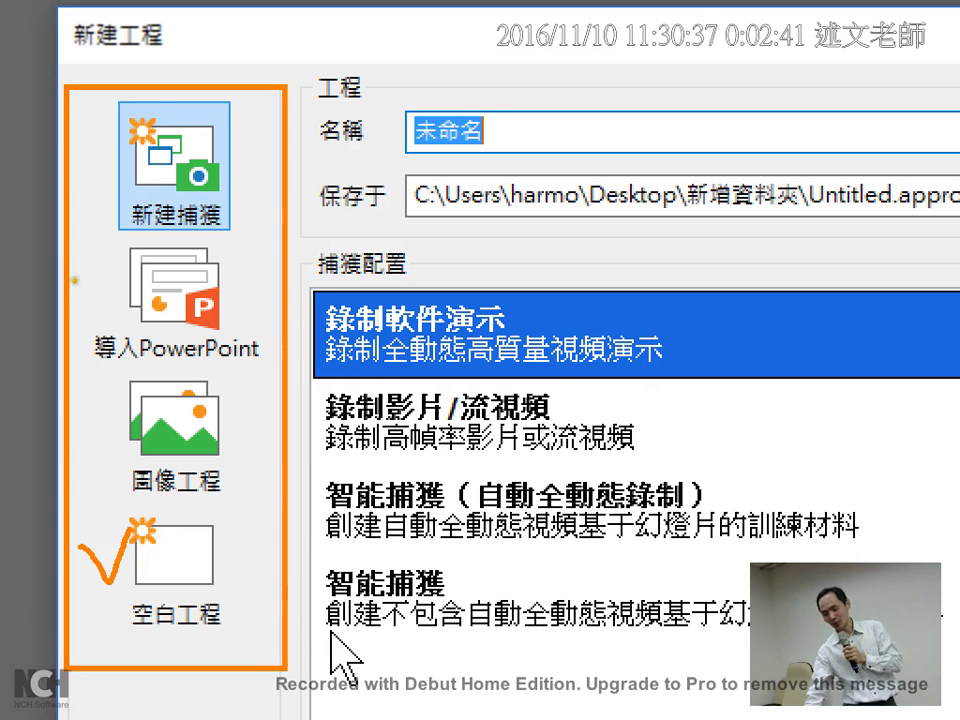
drag(76, 278, 101, 267)
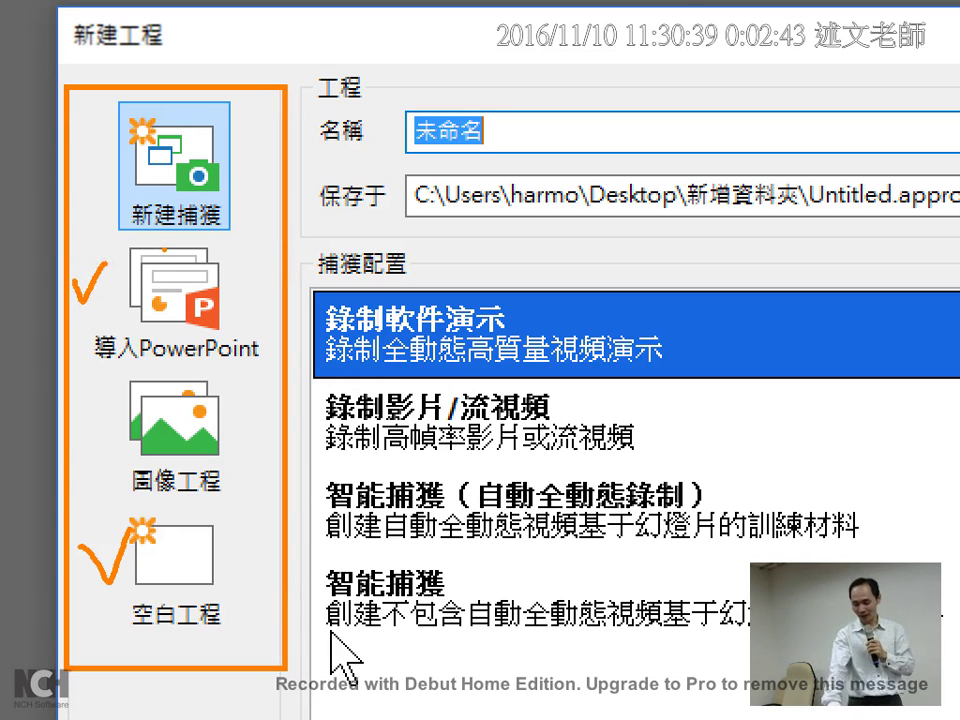
key(Escape)
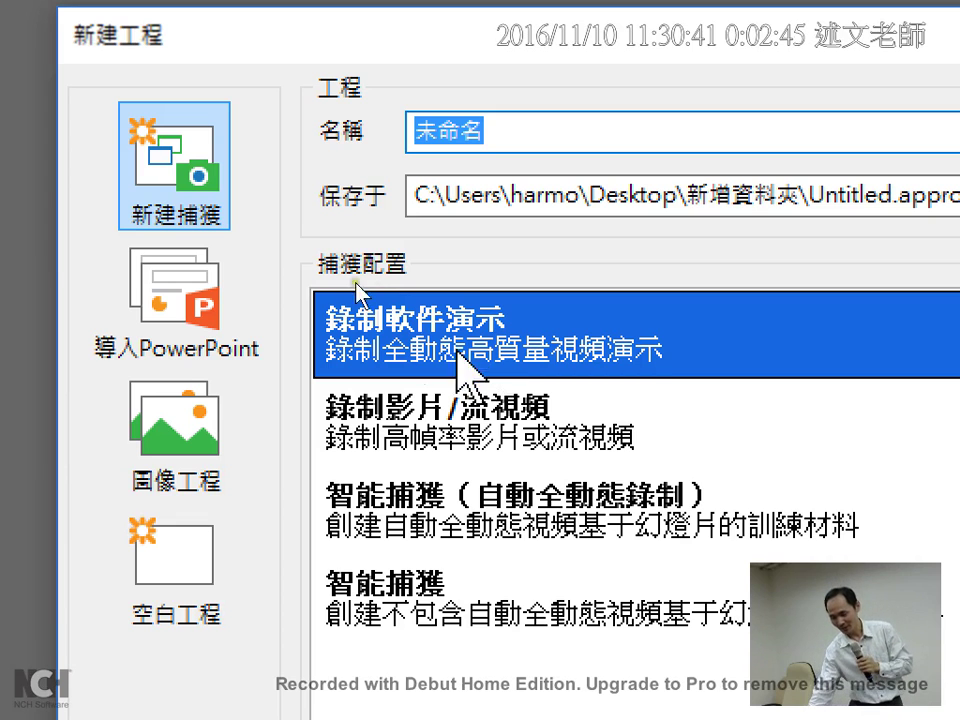
- Choose the PowerPoint import project type and name the project 高雄第一科大
click(198, 308)
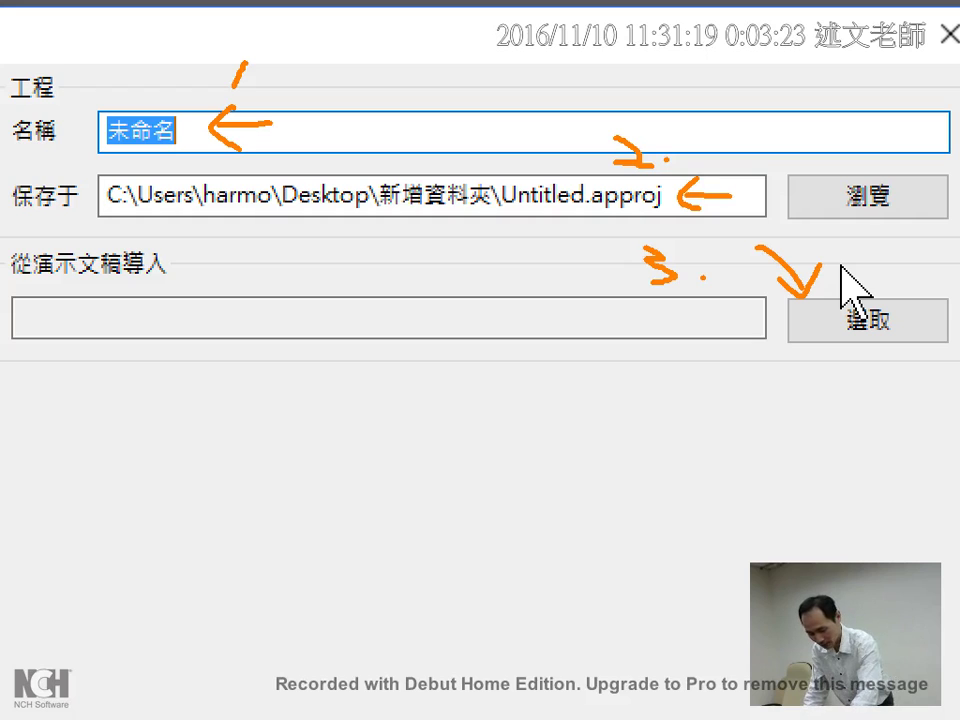
click(842, 290)
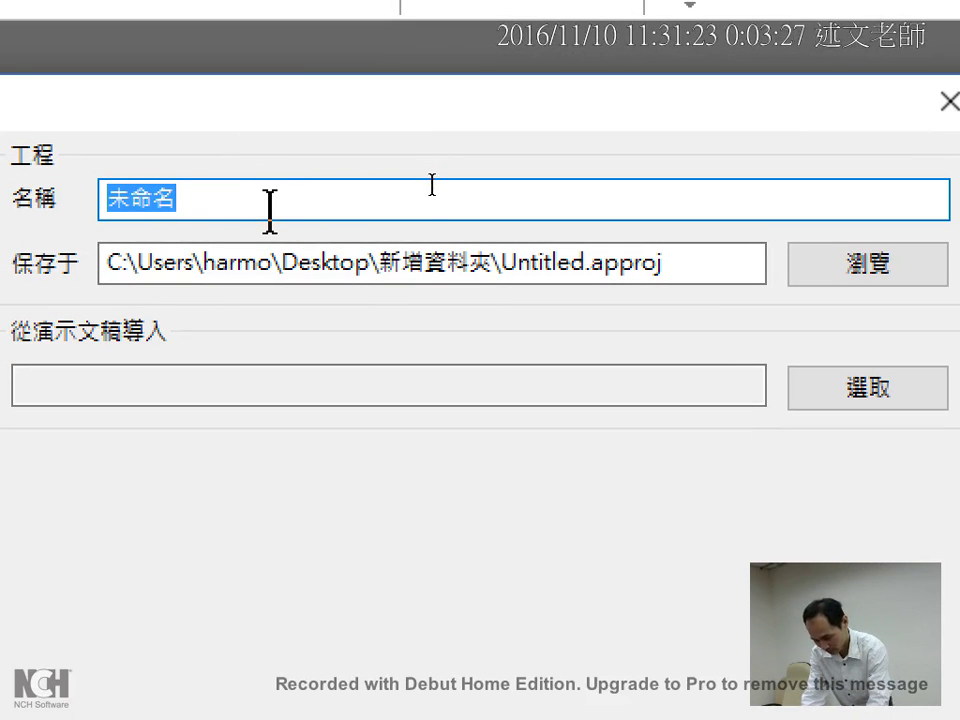
text(q)
key(BackSpace)
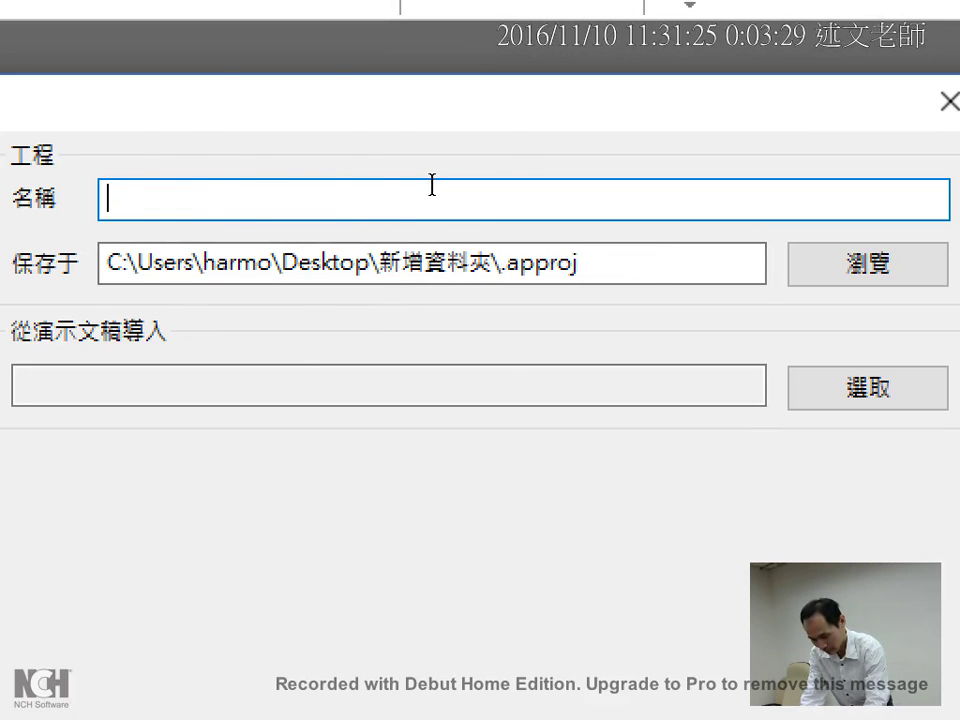
text(高)
text(雄第一)
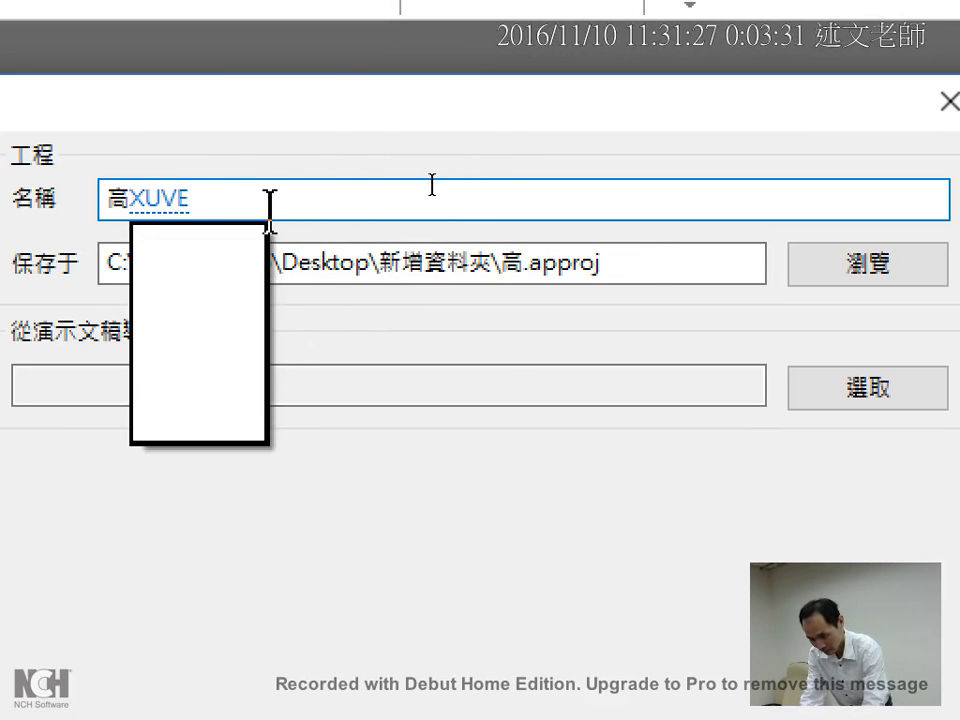
text(科大)
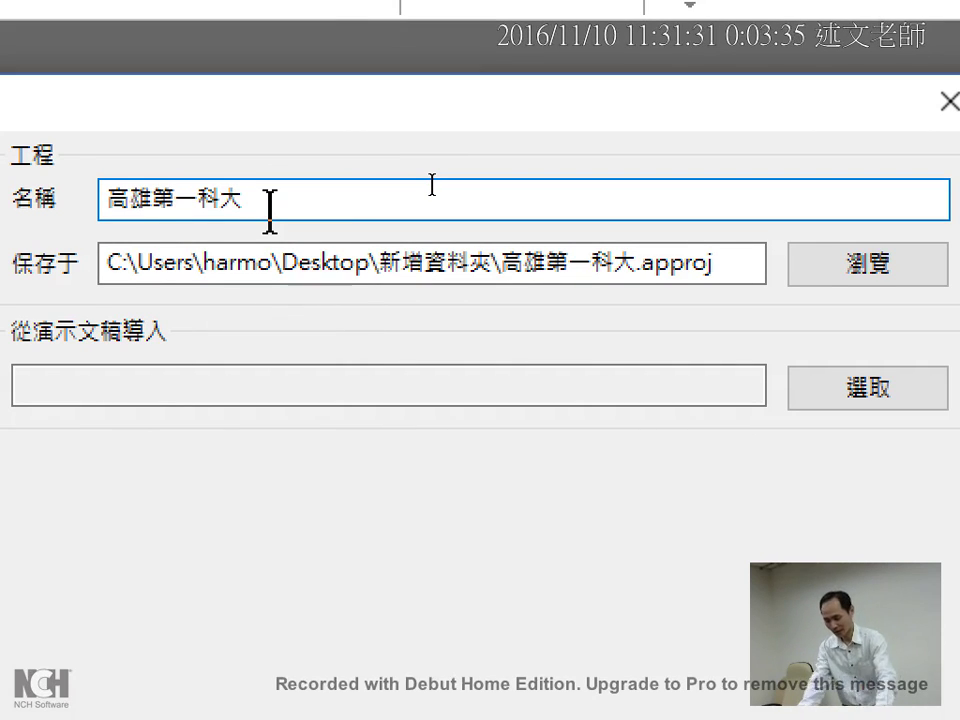
- Change the project name to 高雄海洋科大
key(BackSpace)
key(BackSpace)
key(BackSpace)
key(BackSpace)
text(WVOM)
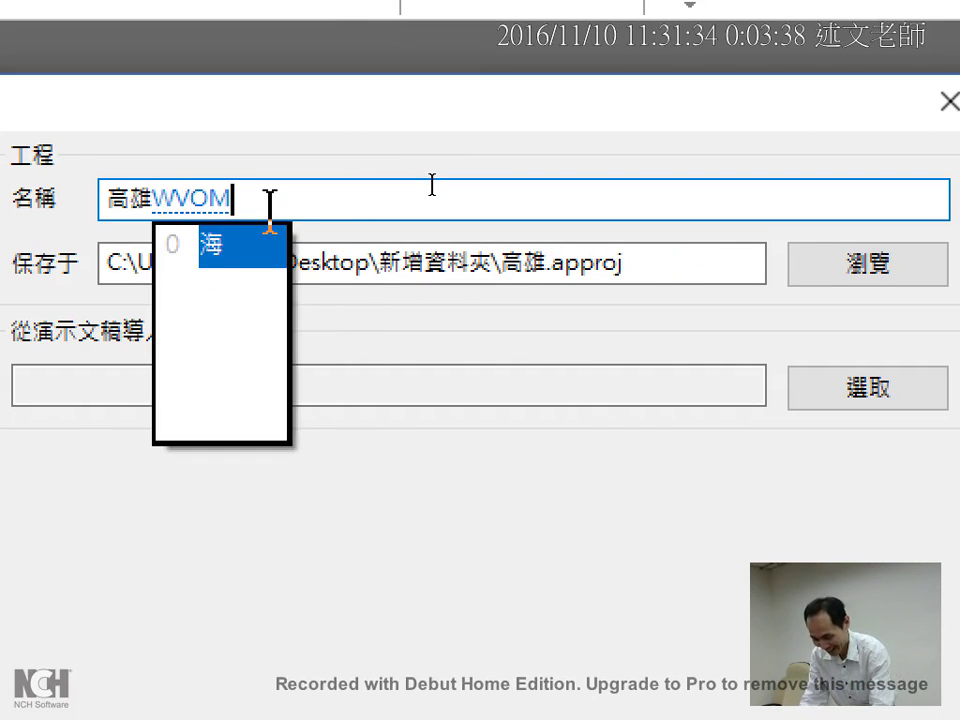
key(space)
text(wyt)
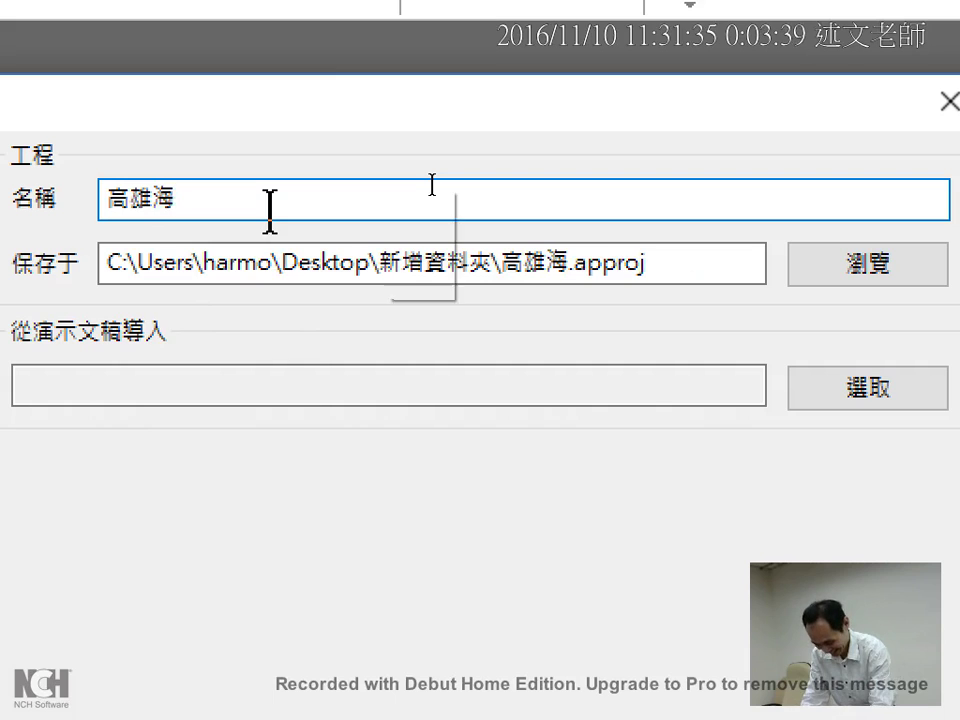
key(space)
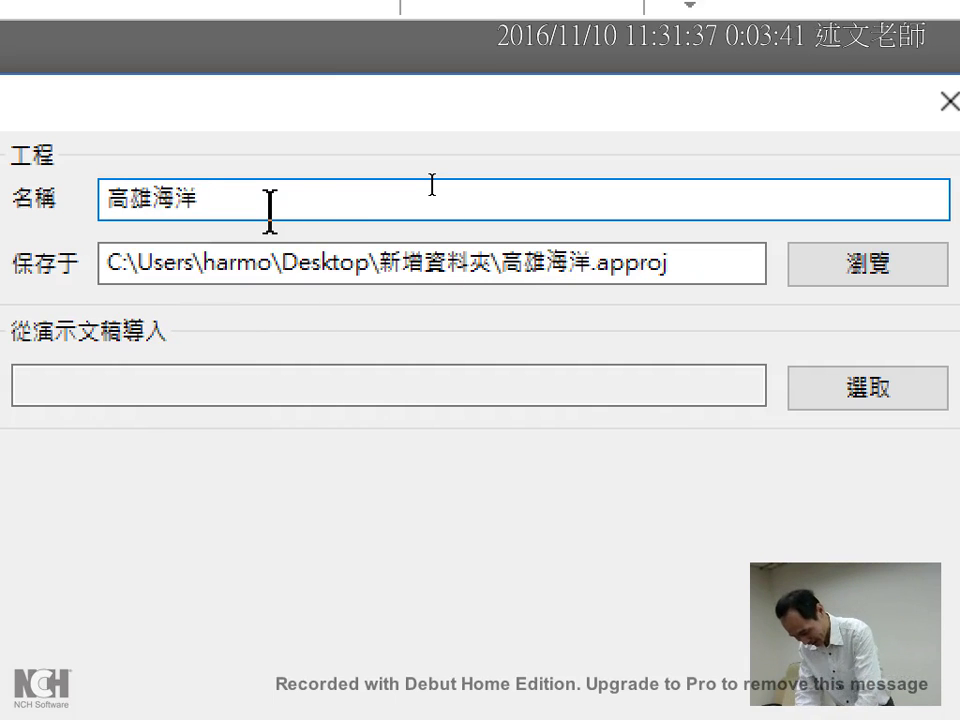
text(hd)
key(space)
text(d)
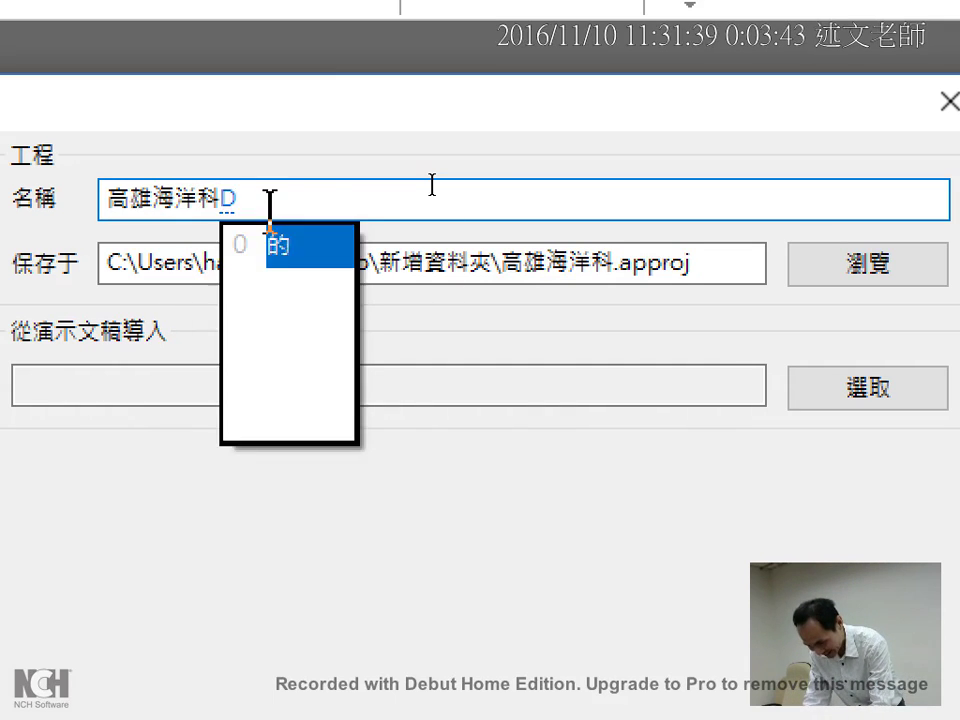
key(space)
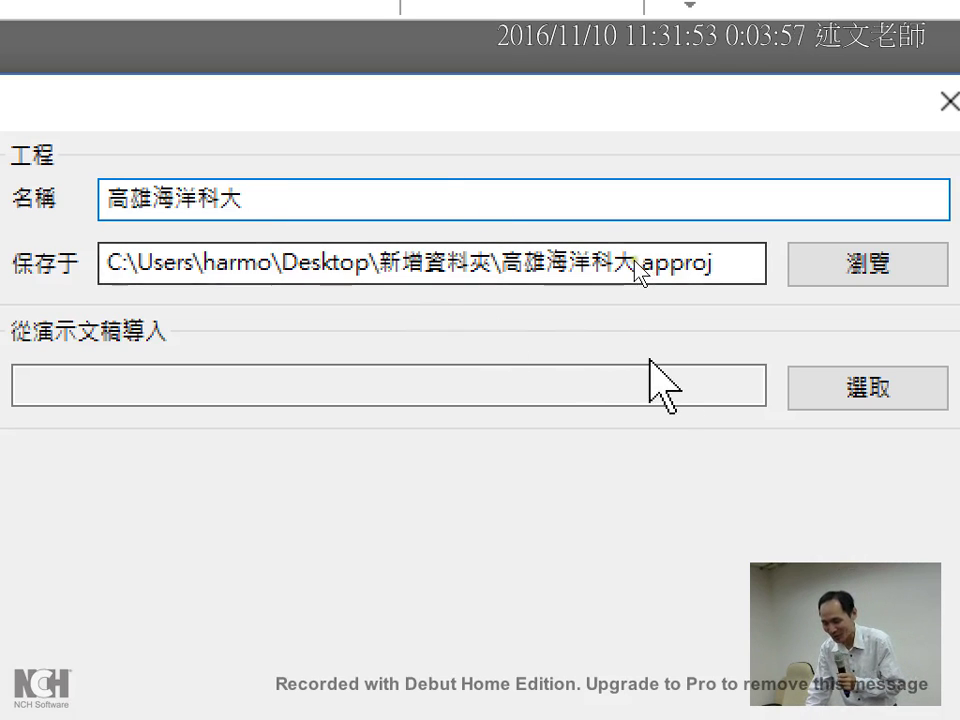
- Try to create the project by importing 一小時玩程式體驗課簡報檔_20160722.pptx from the desktop
click(812, 398)
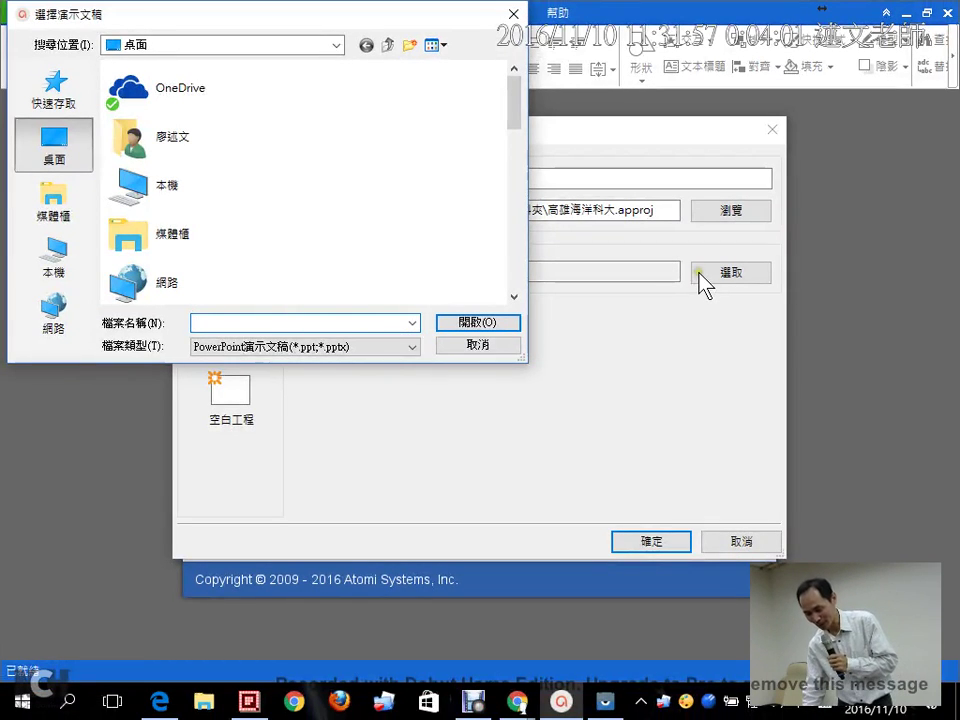
drag(519, 122, 518, 243)
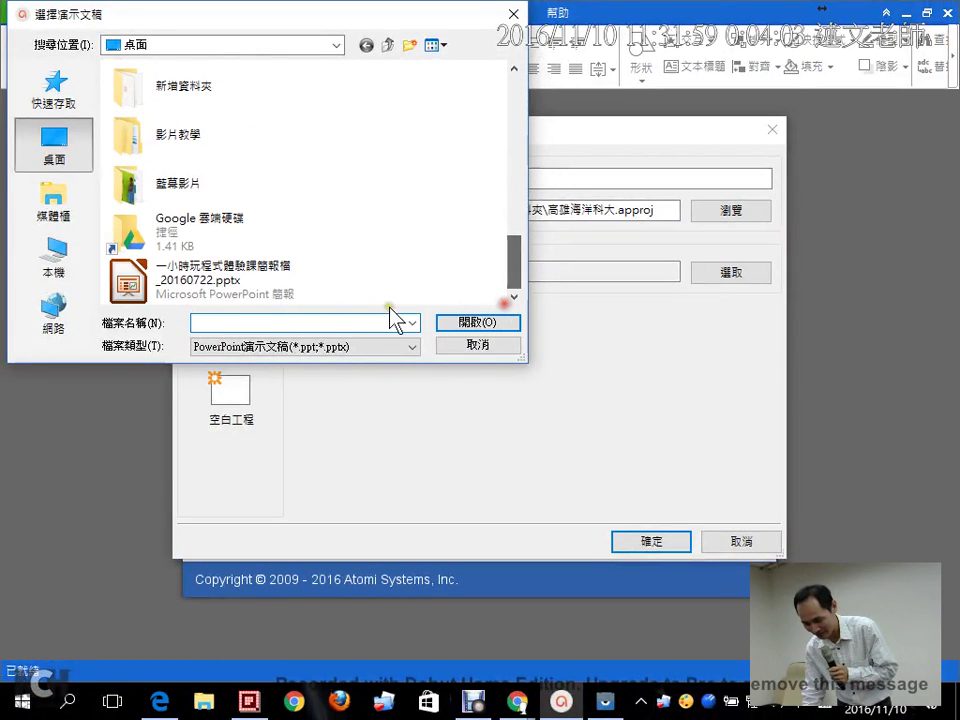
click(242, 290)
click(470, 322)
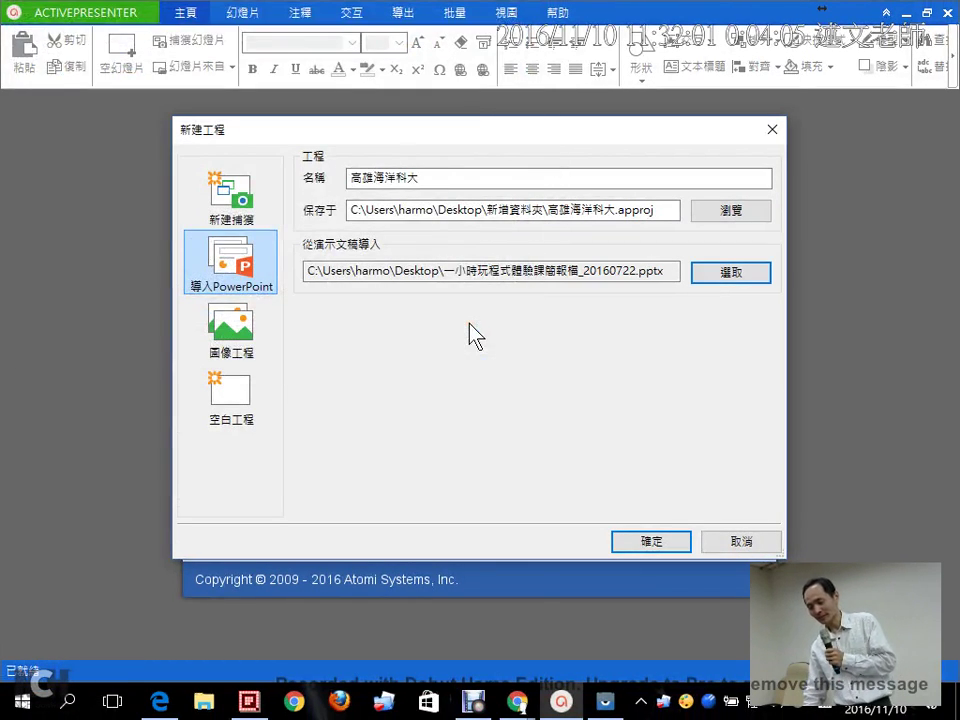
click(608, 540)
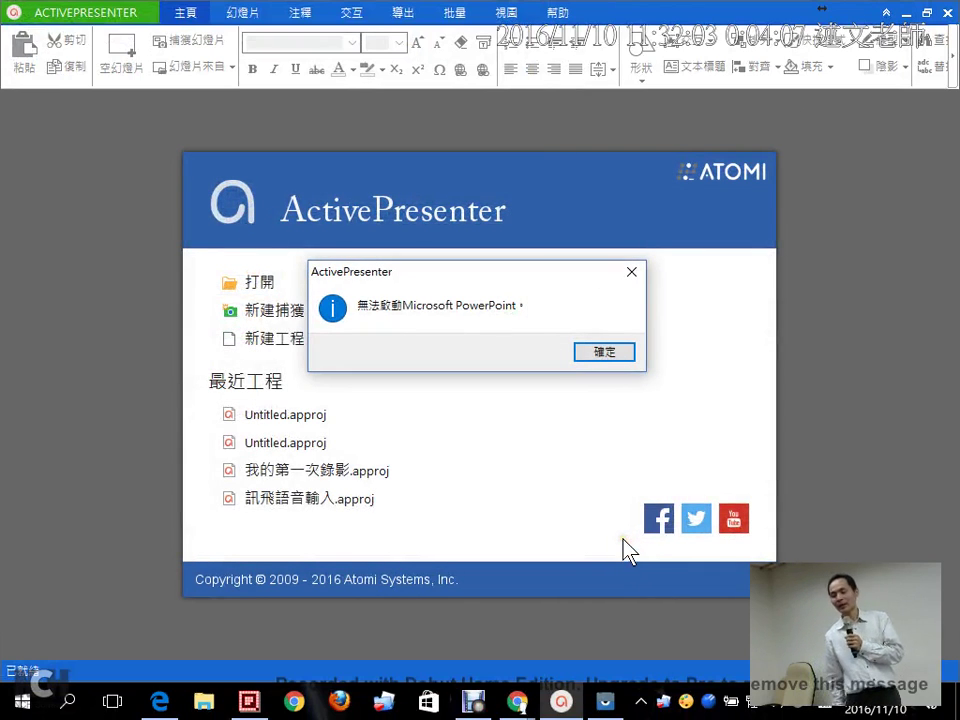
click(589, 354)
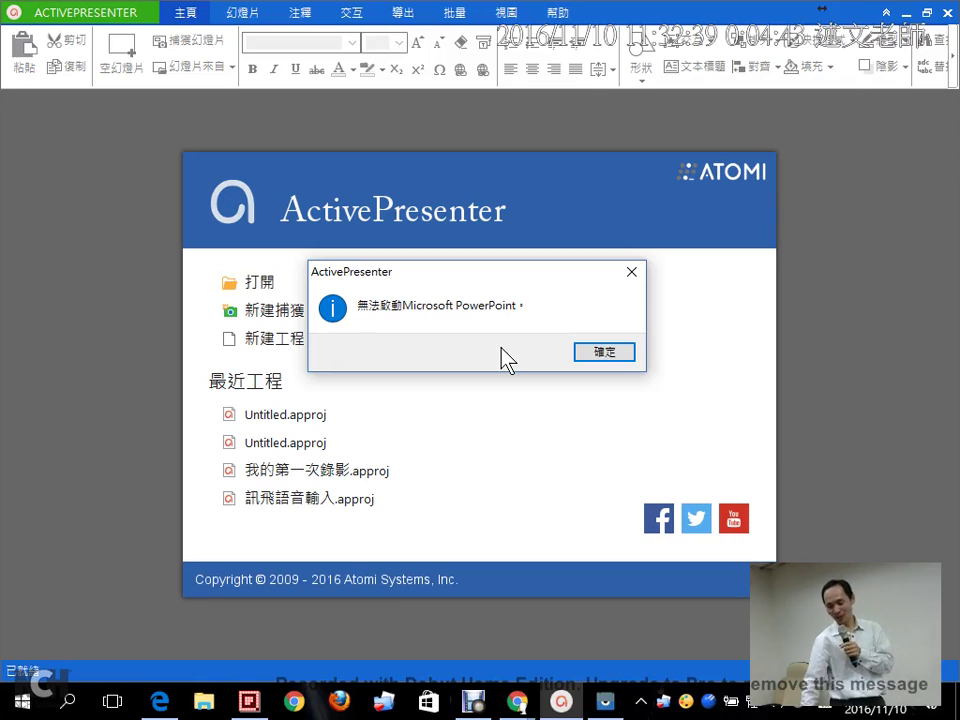
click(604, 352)
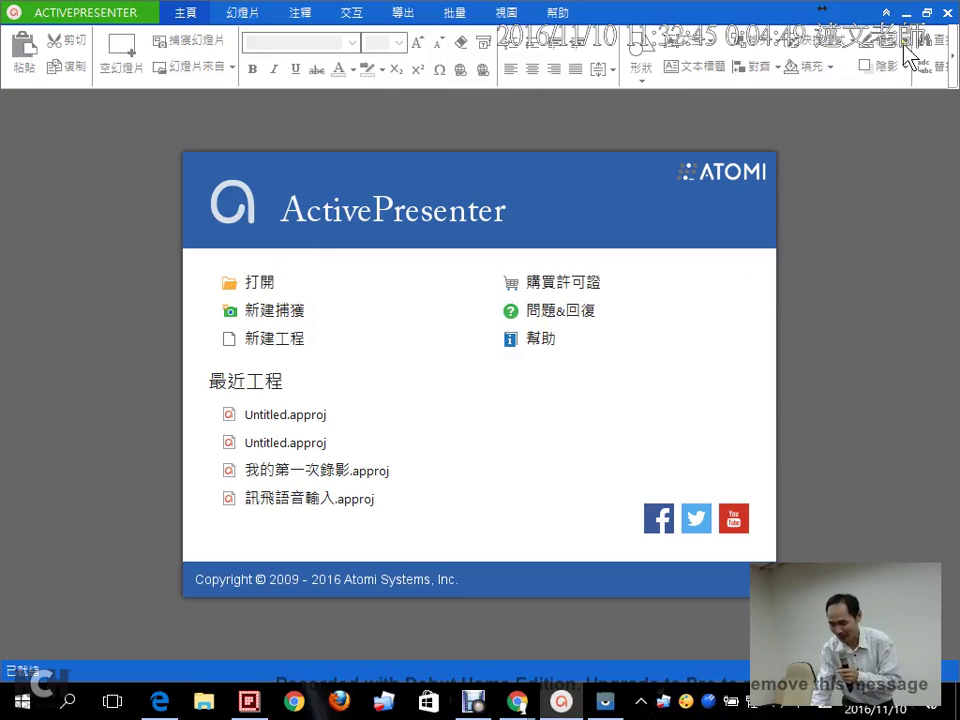
- Minimise the open windows and open the desktop presentation 一小時玩程式體驗課簡報檔_20160722.pptx in LibreOffice Impress
click(905, 12)
click(850, 12)
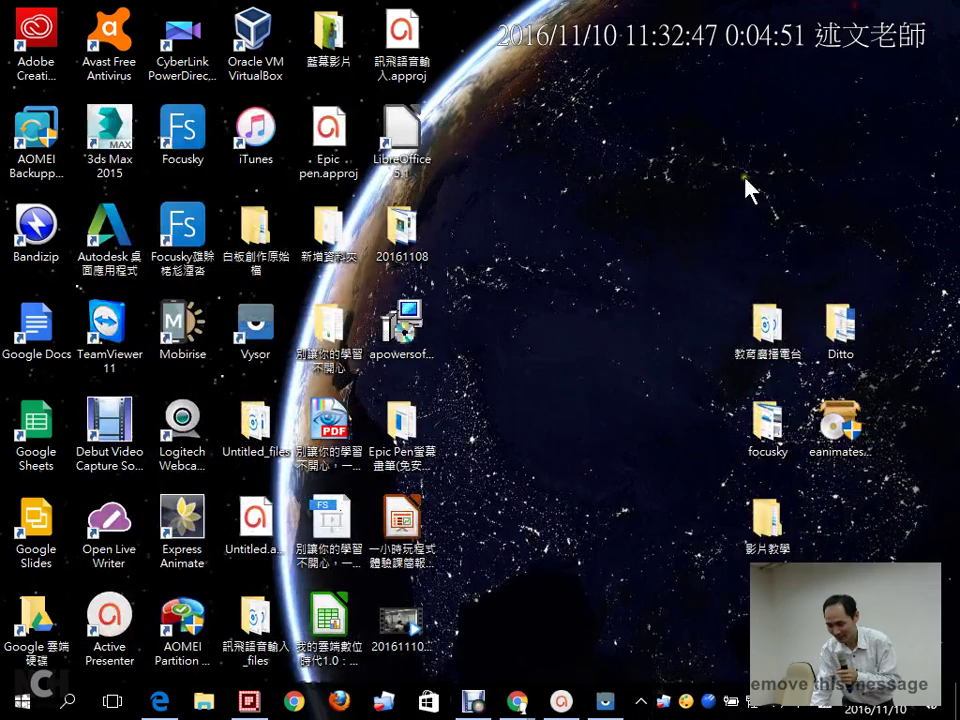
double_click(400, 530)
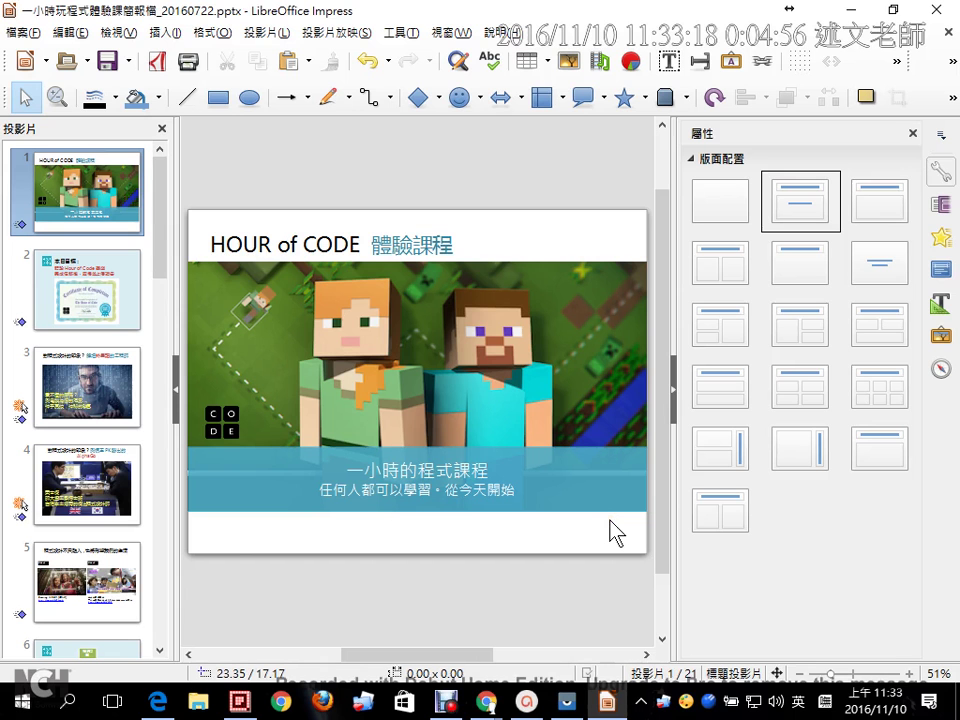
- Start exporting the presentation as PNG and create the desktop folder 新增資料夾 (2) as its destination
click(24, 32)
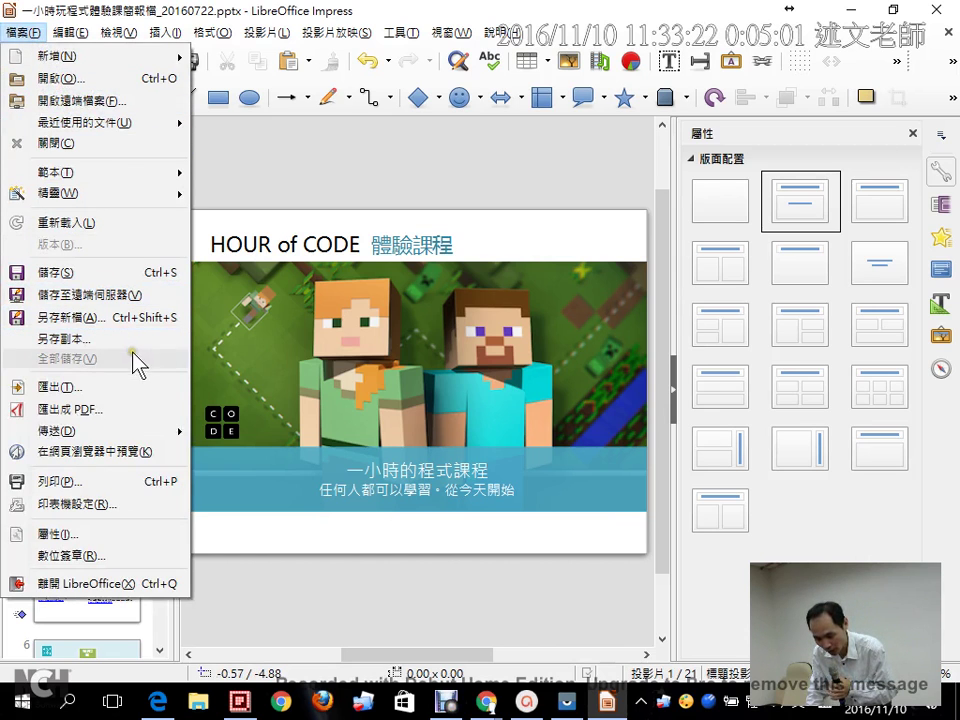
click(143, 390)
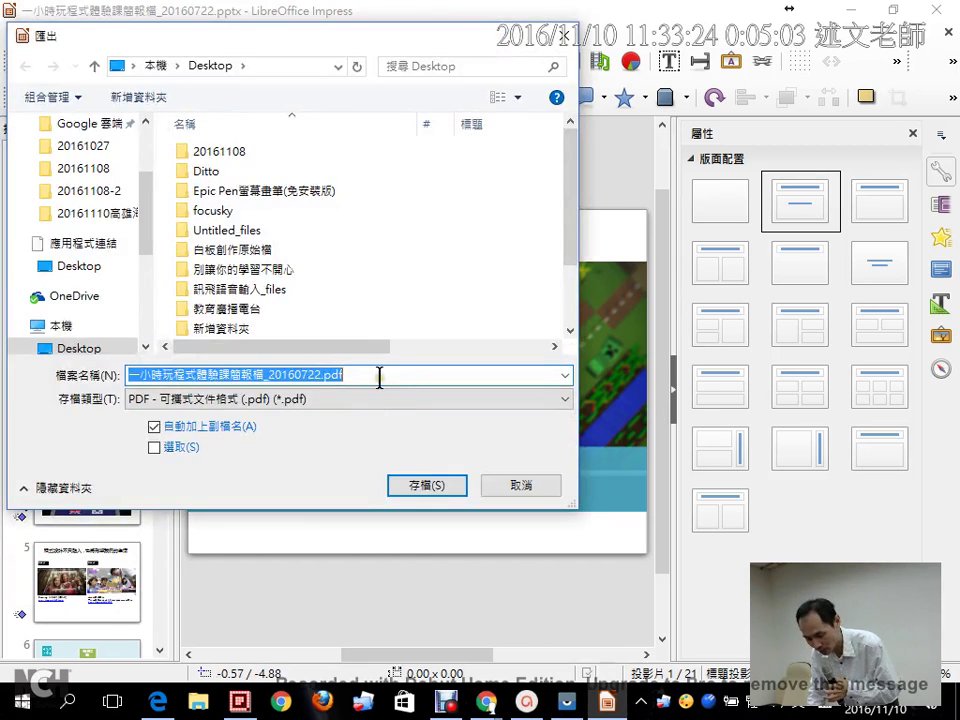
click(360, 399)
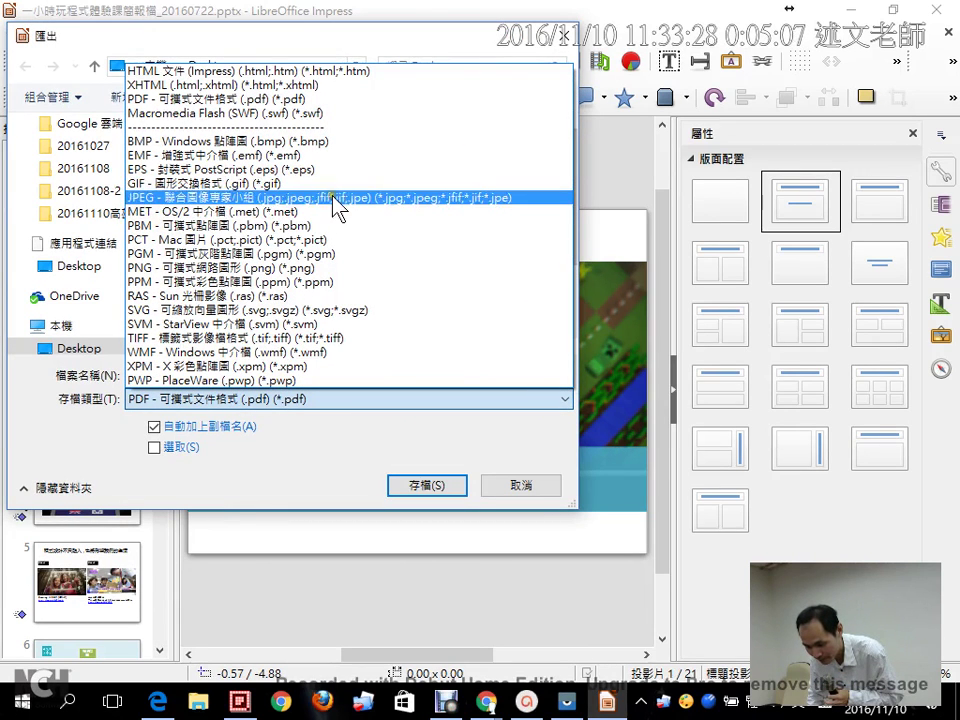
click(334, 270)
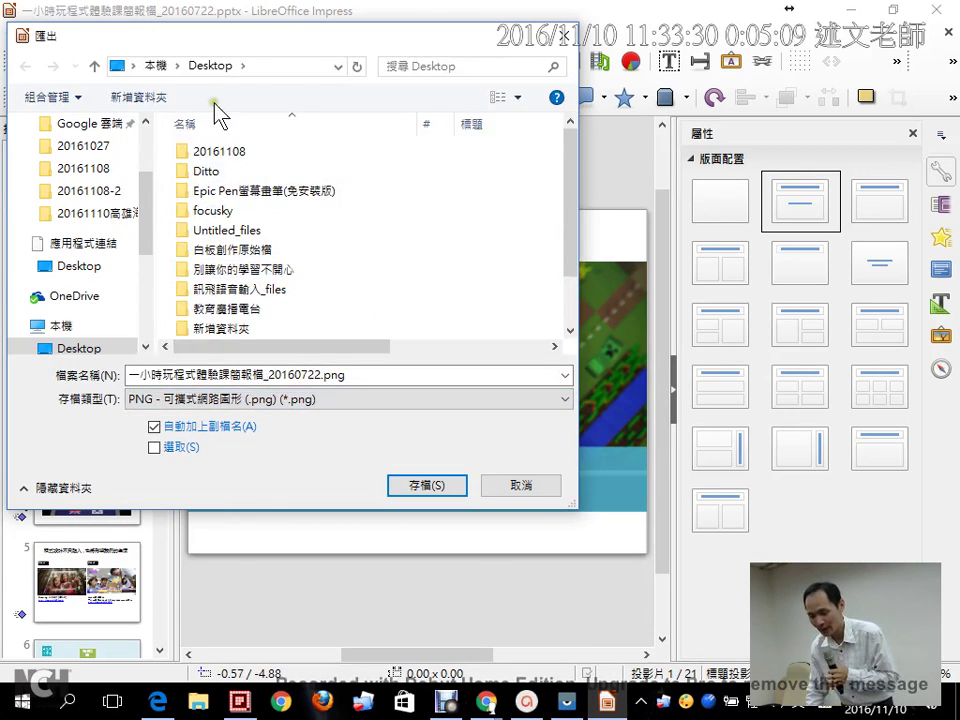
click(122, 97)
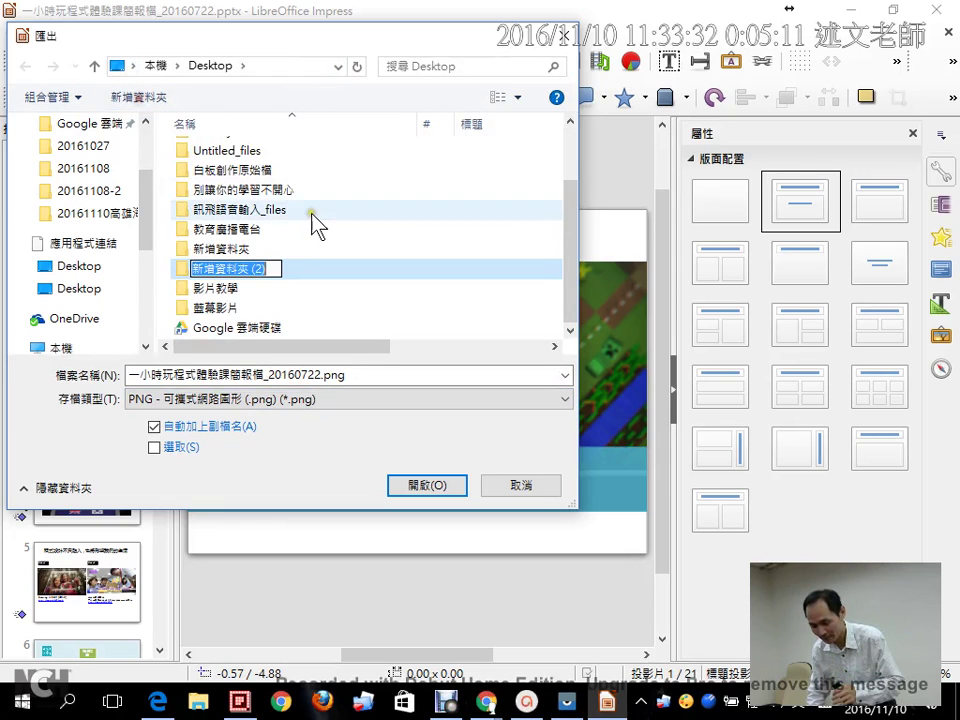
click(180, 268)
double_click(180, 270)
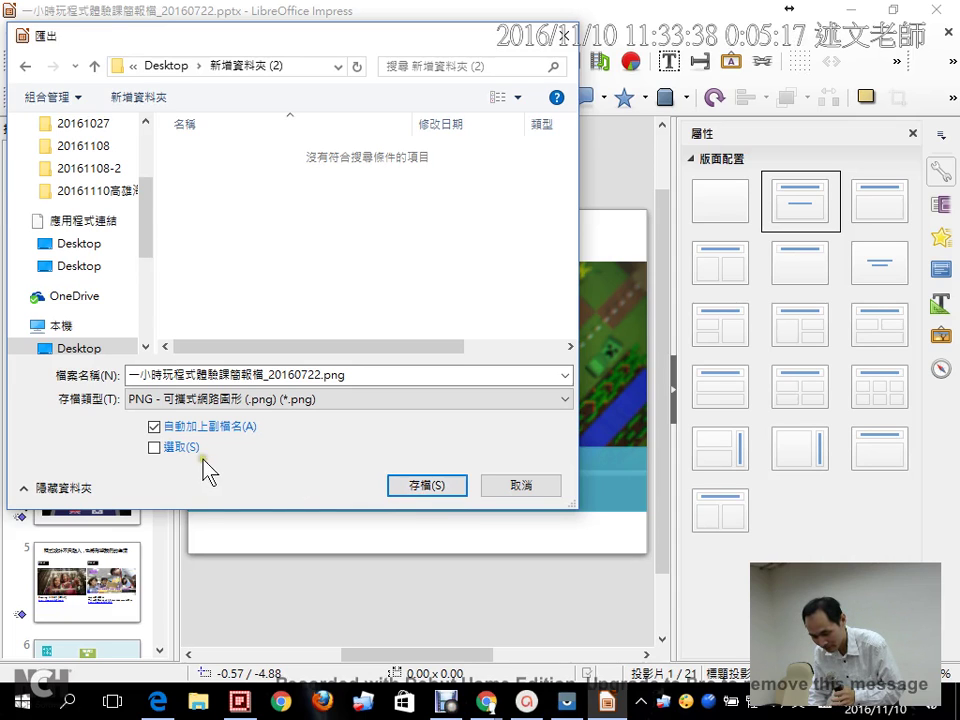
- Try to export the selection as PNG into the new folder, cancelling at the PNG options
click(160, 448)
click(448, 486)
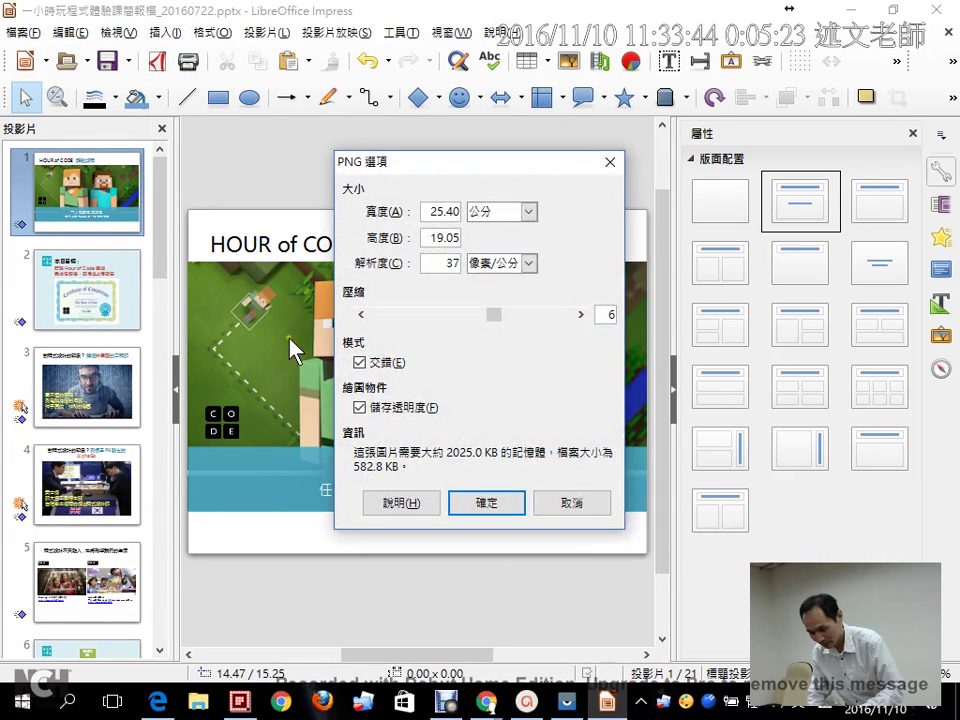
click(570, 507)
- Start another export of the presentation with PNG as the file type
click(34, 33)
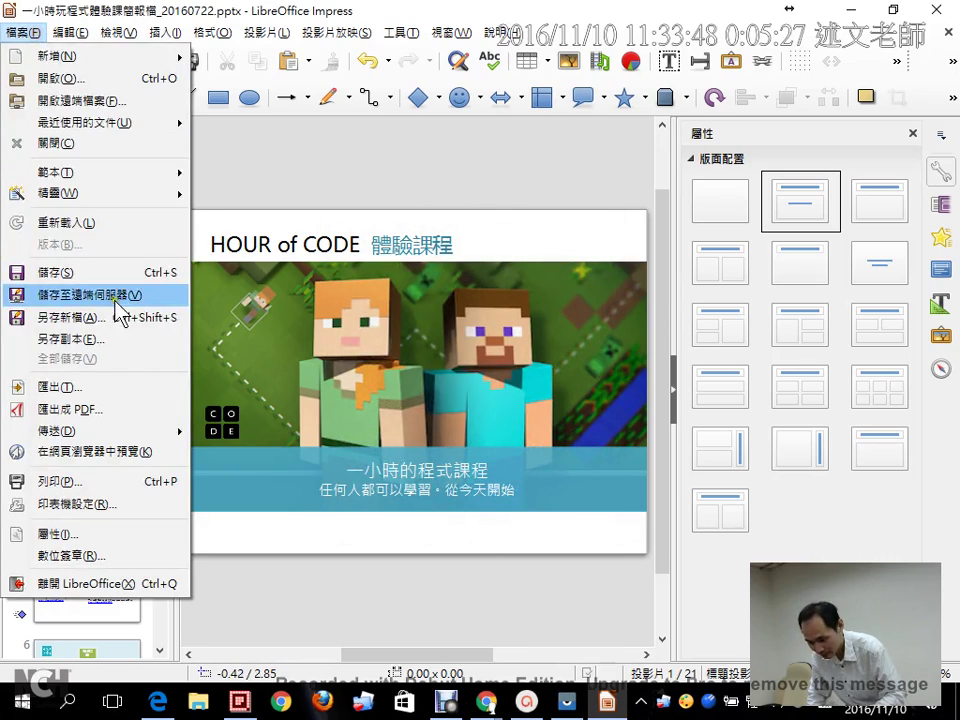
click(122, 389)
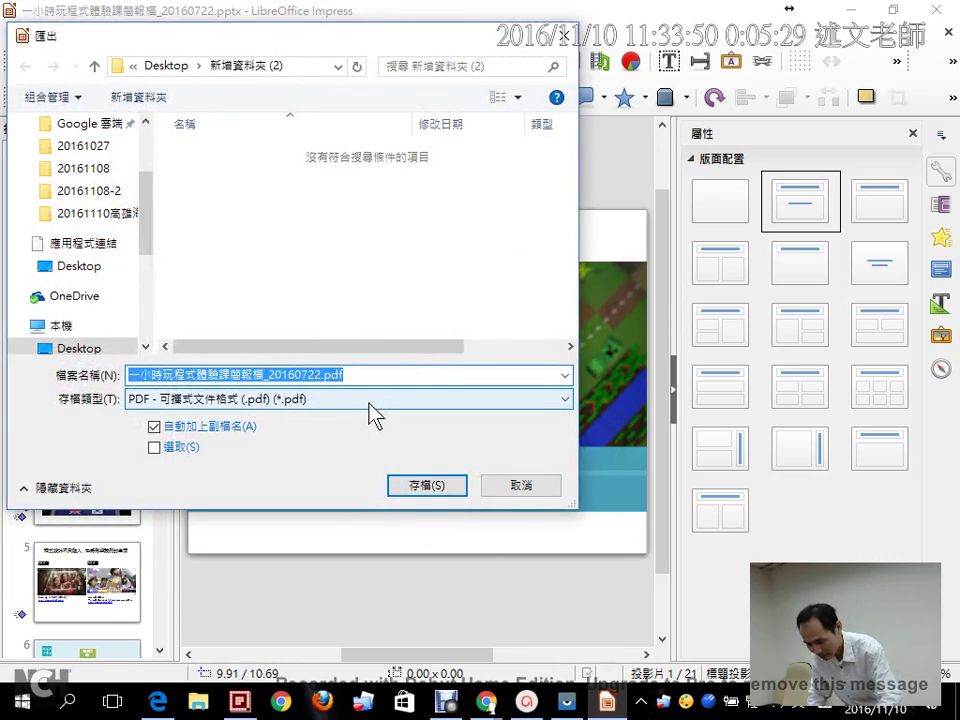
click(369, 404)
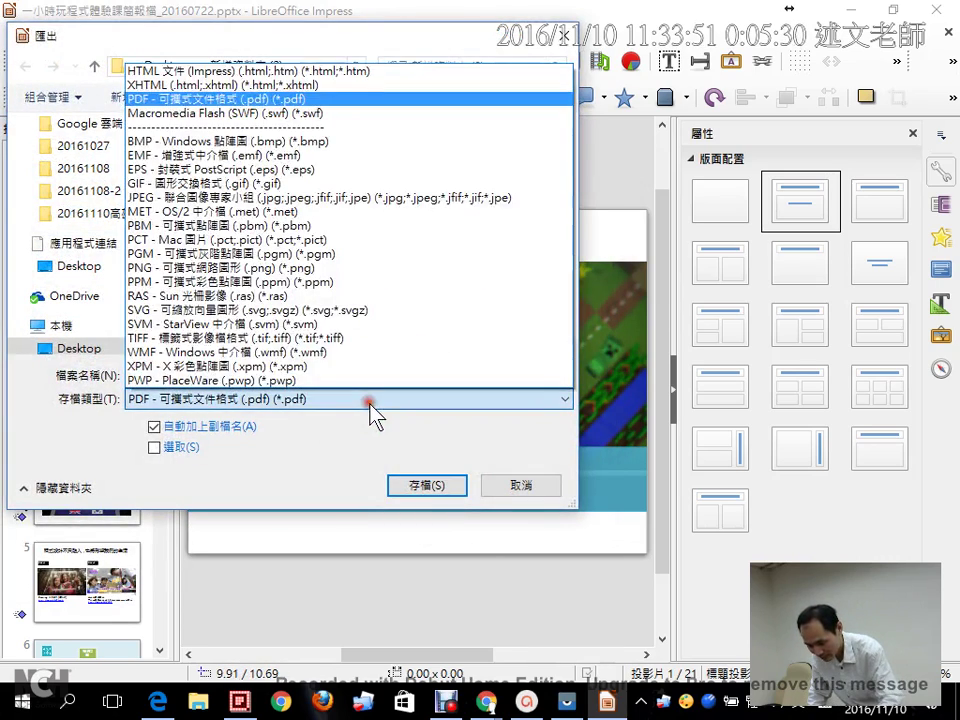
click(370, 268)
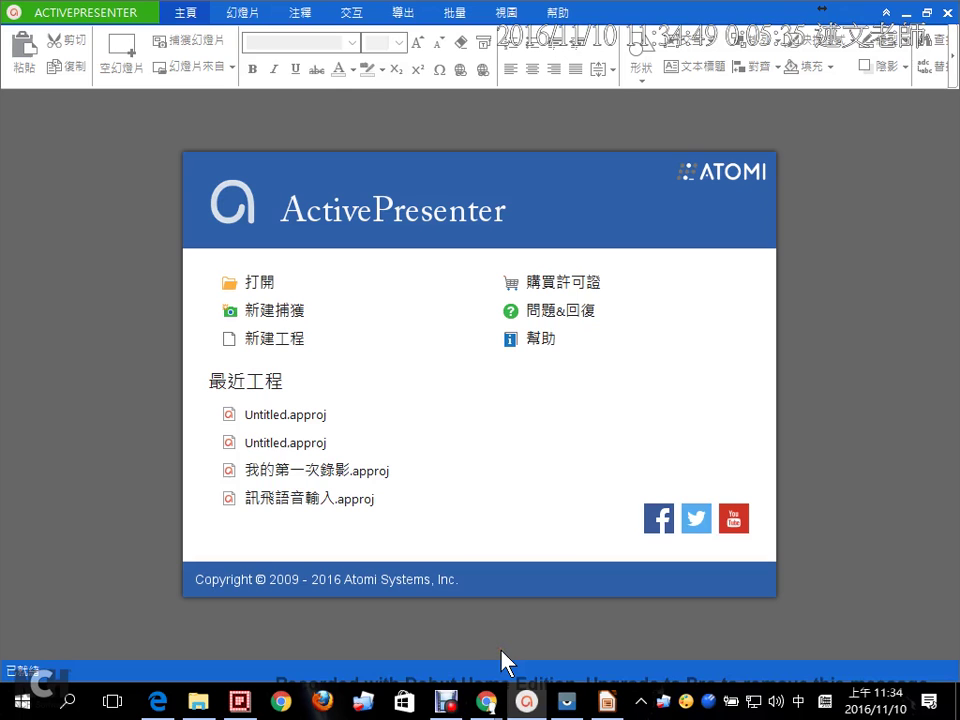
click(291, 348)
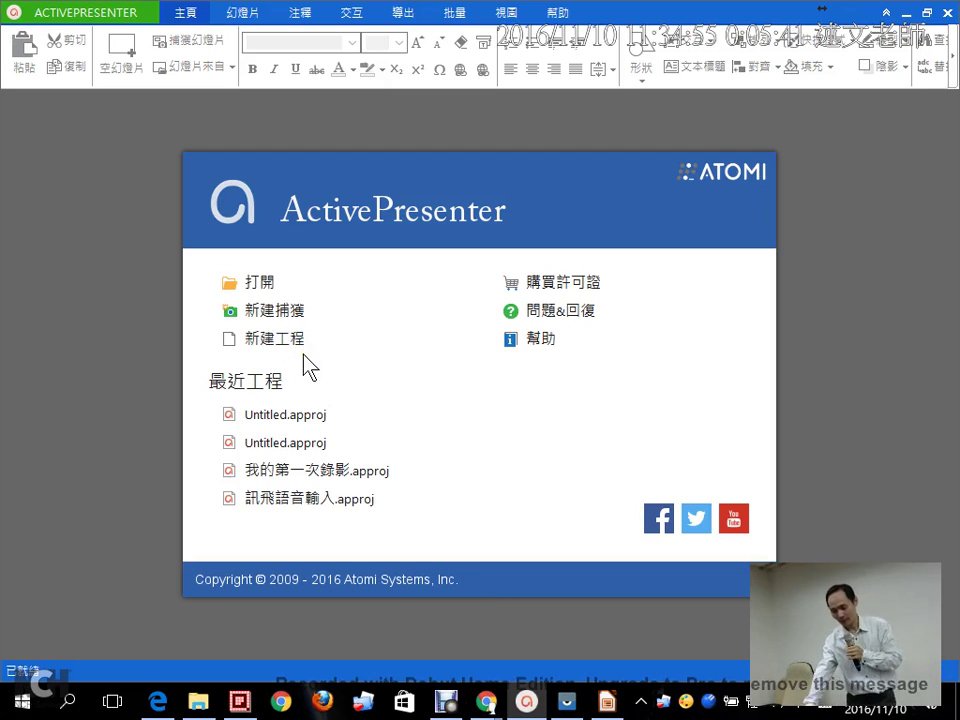
click(402, 560)
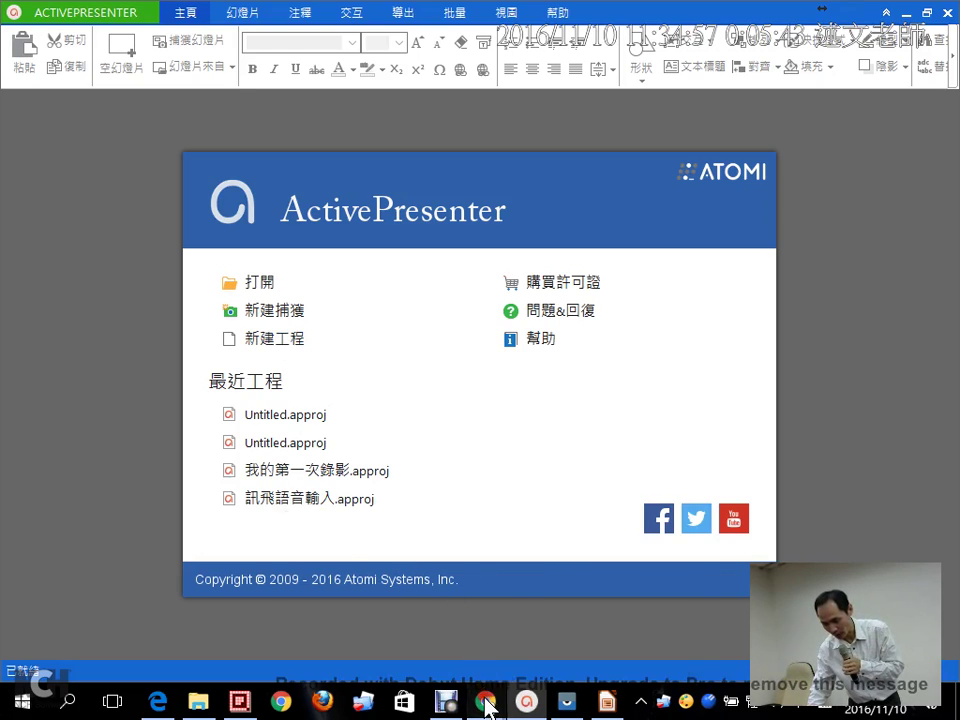
- Switch to Chrome and open the 1Know unit "Youtube影片品質設定中的數值，指是影片的寬度還是高度？"
mouse_move(486, 700)
click(415, 630)
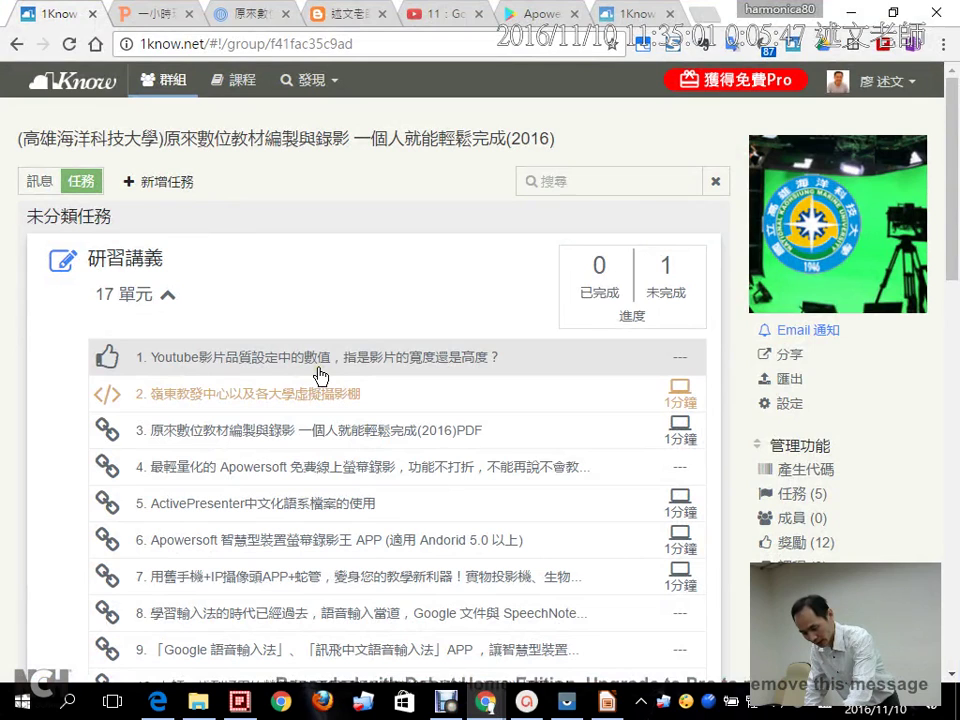
click(316, 360)
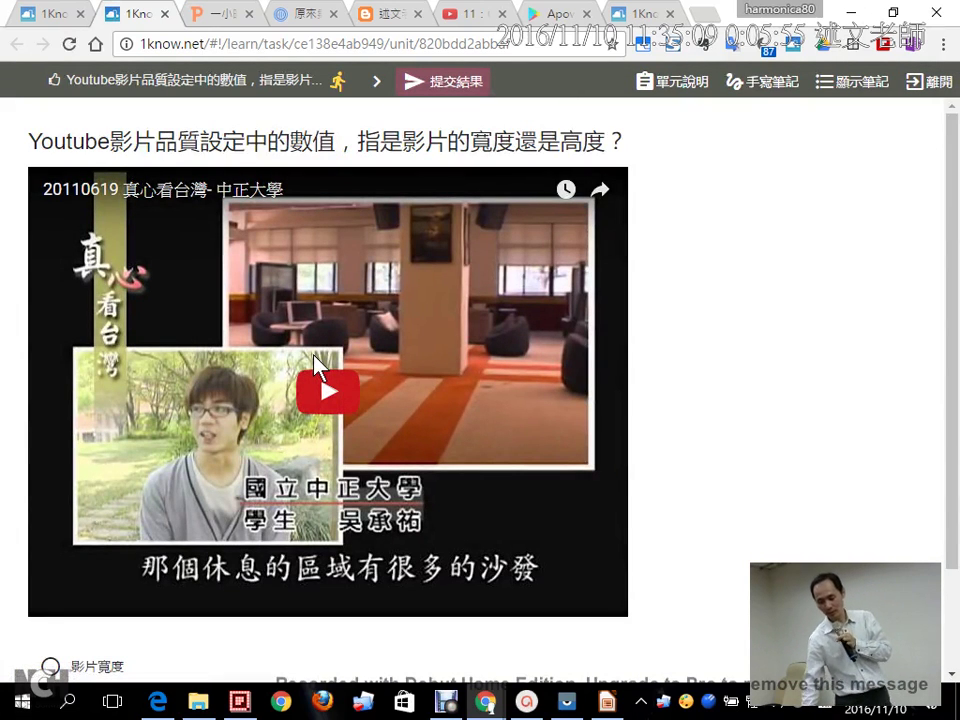
- Start the unit's embedded video, pause it and display its list of playback qualities
click(340, 398)
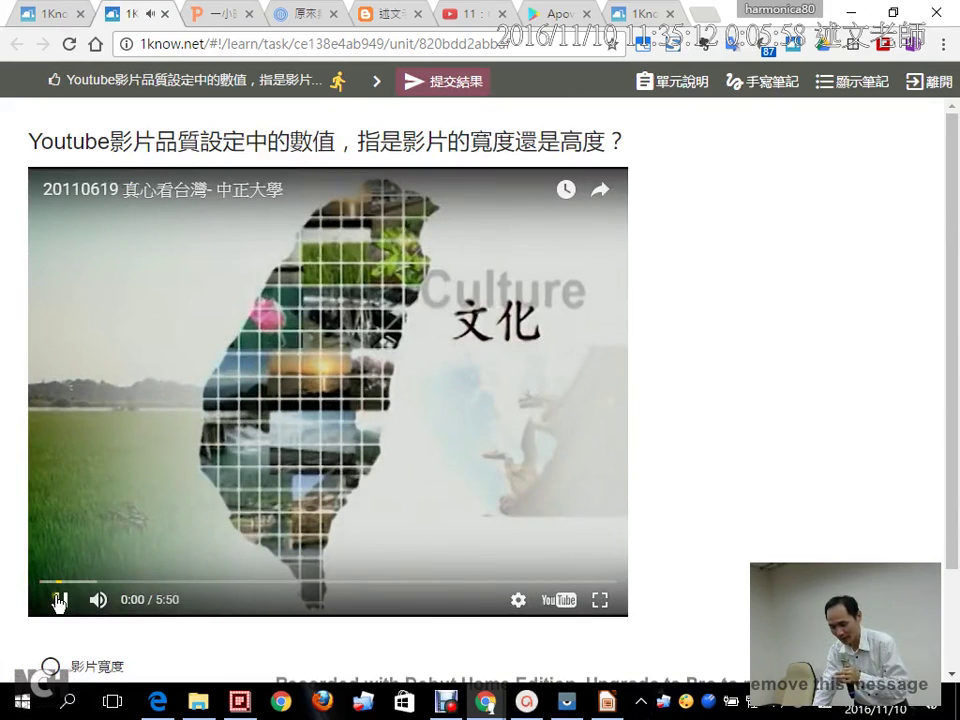
click(59, 601)
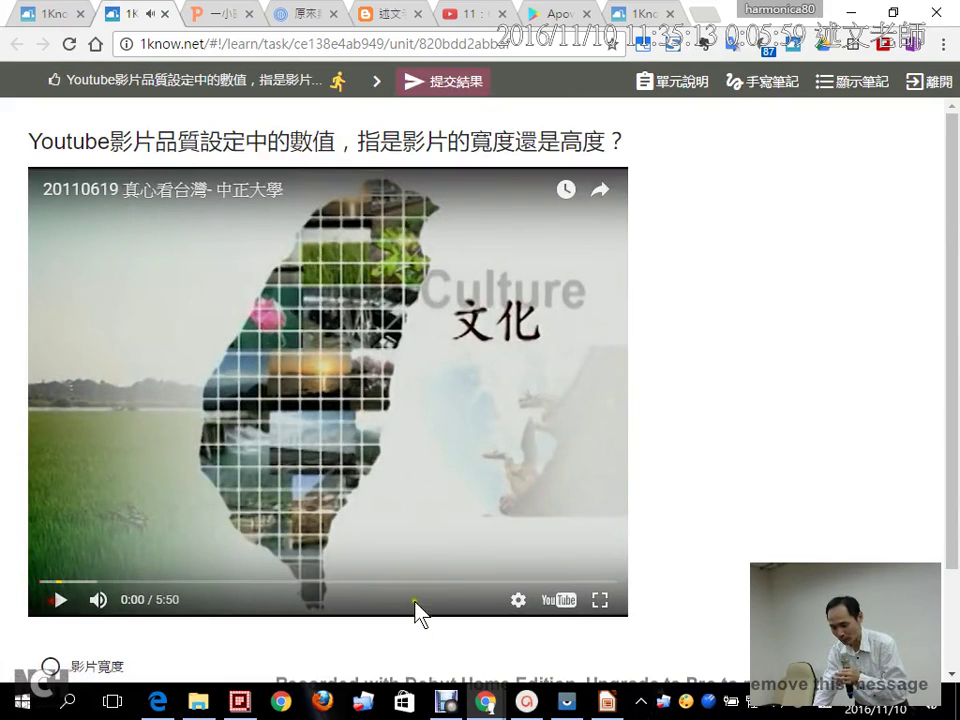
click(517, 602)
click(549, 561)
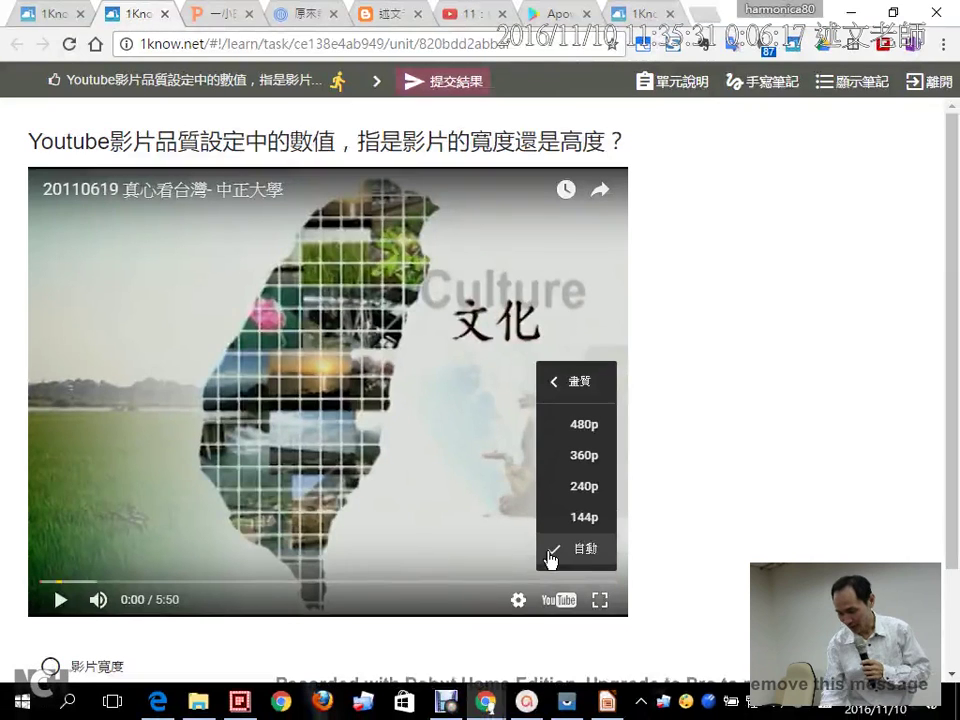
- Magnify the quiz answers and draw a check mark beside each of 影片寬度, 影片高度 and 其他
scroll(200, 530, down, 1)
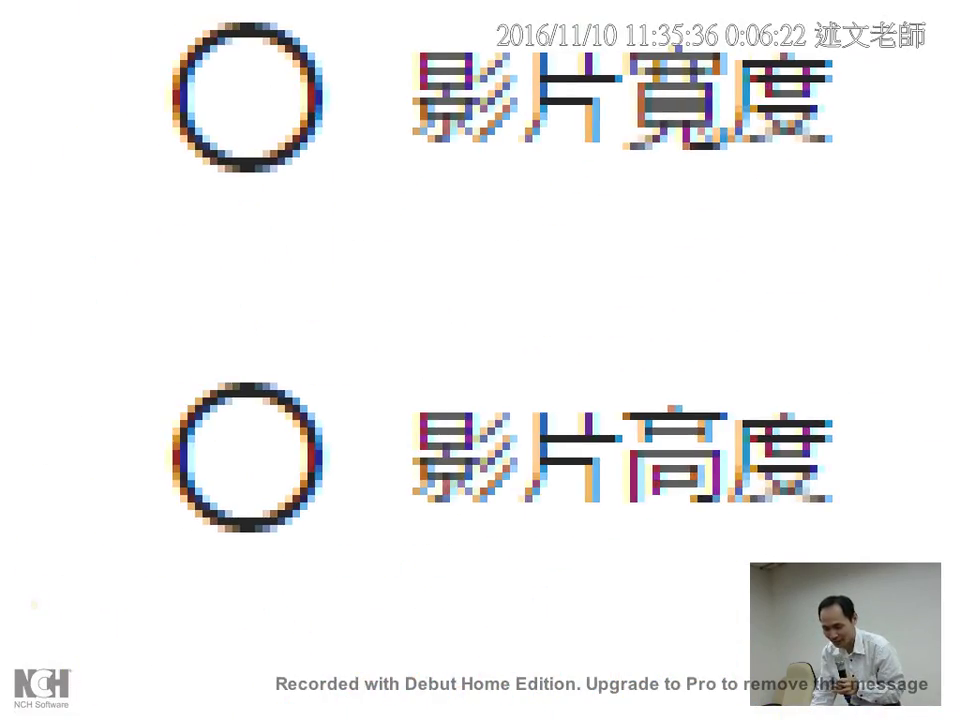
scroll(122, 632, down, 1)
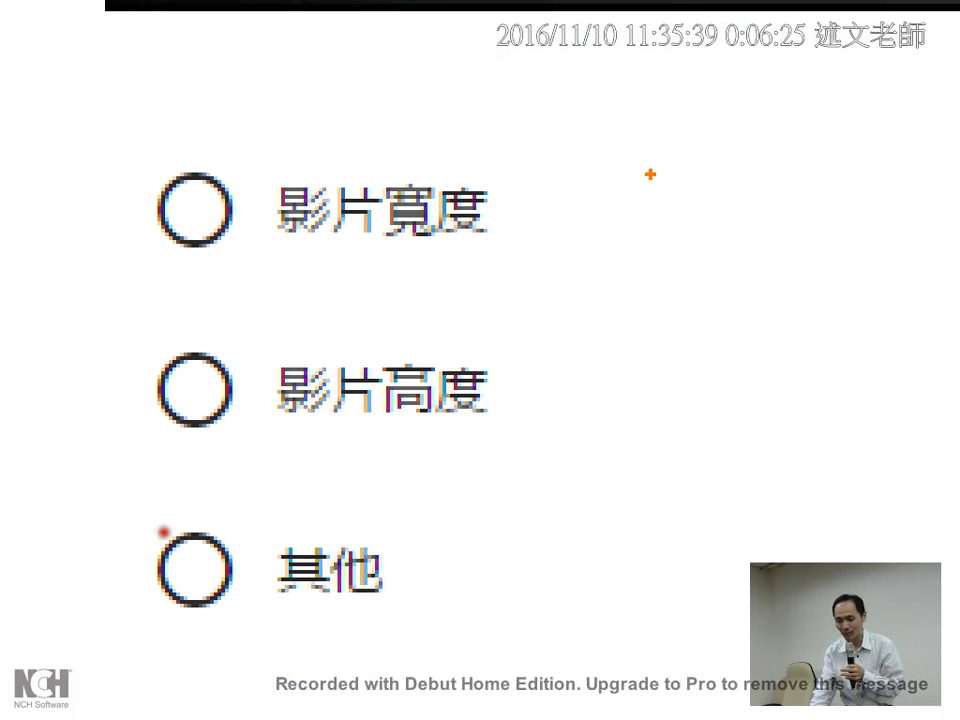
mouse_move(649, 172)
mouse_down()
mouse_move(707, 249)
mouse_move(769, 172)
mouse_up()
mouse_move(544, 342)
mouse_down()
mouse_move(680, 340)
mouse_move(688, 326)
mouse_up()
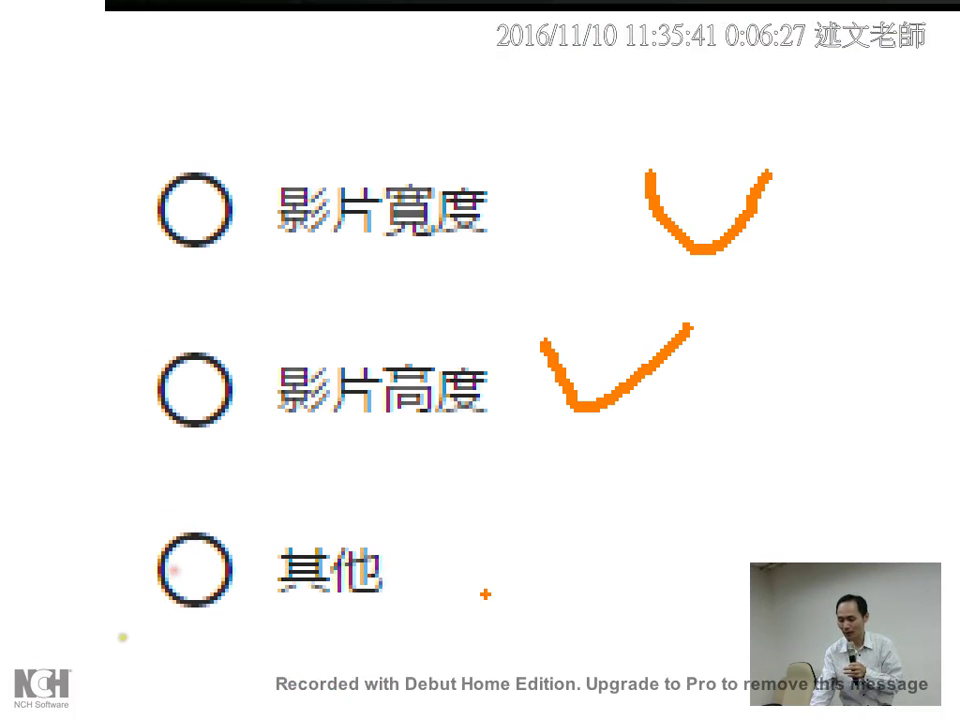
mouse_move(468, 533)
mouse_down()
mouse_move(501, 592)
mouse_move(693, 487)
mouse_up()
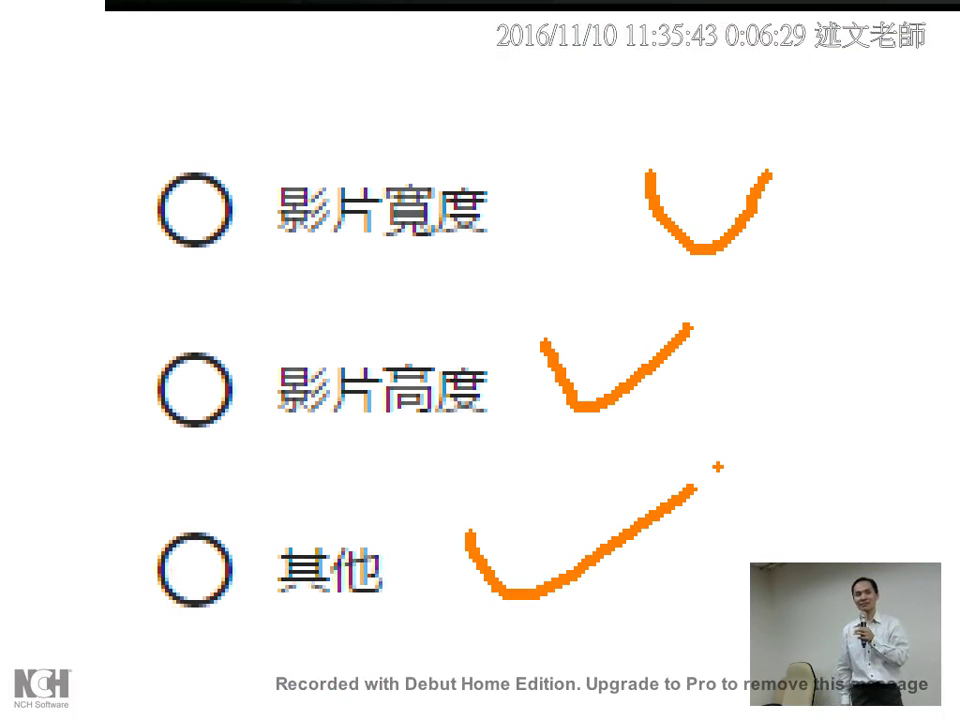
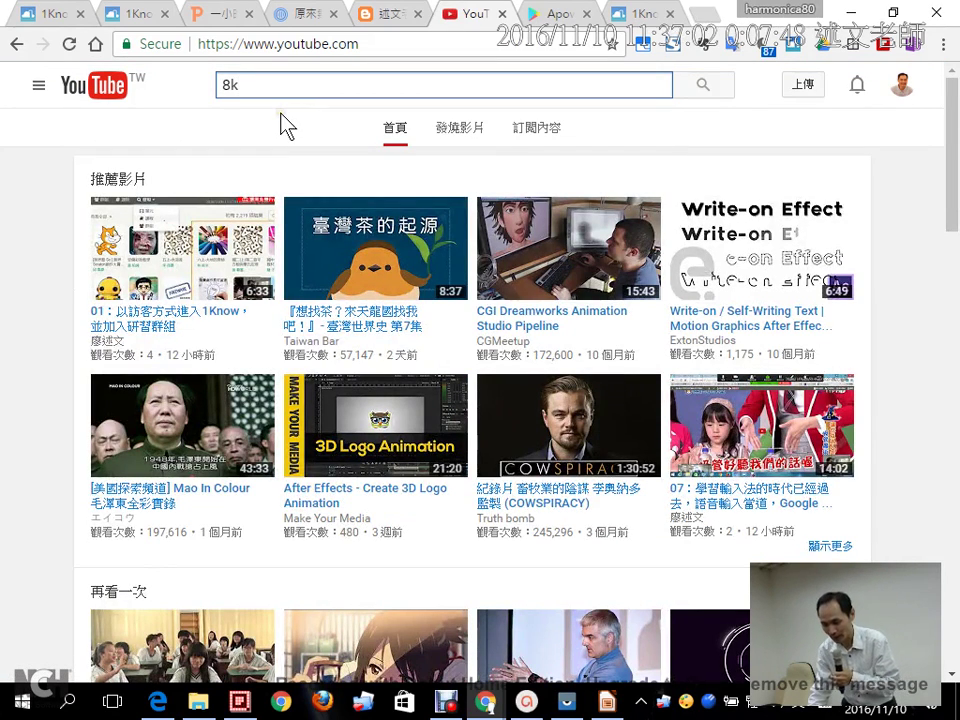
- Search YouTube for 8k and open the video Ghost Towns in 8K
click(205, 313)
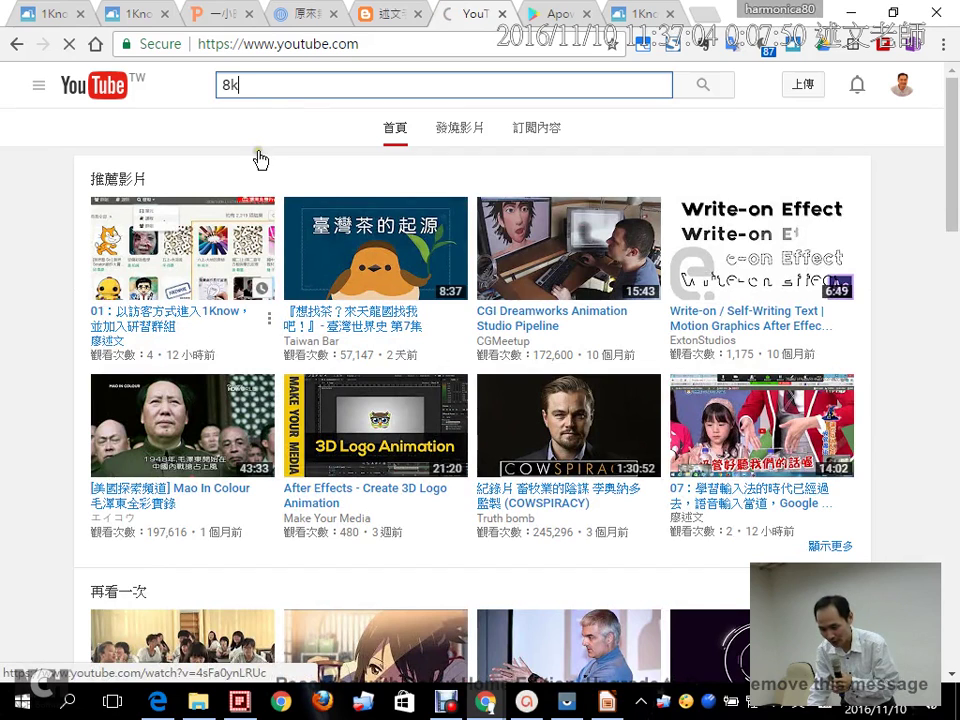
click(698, 97)
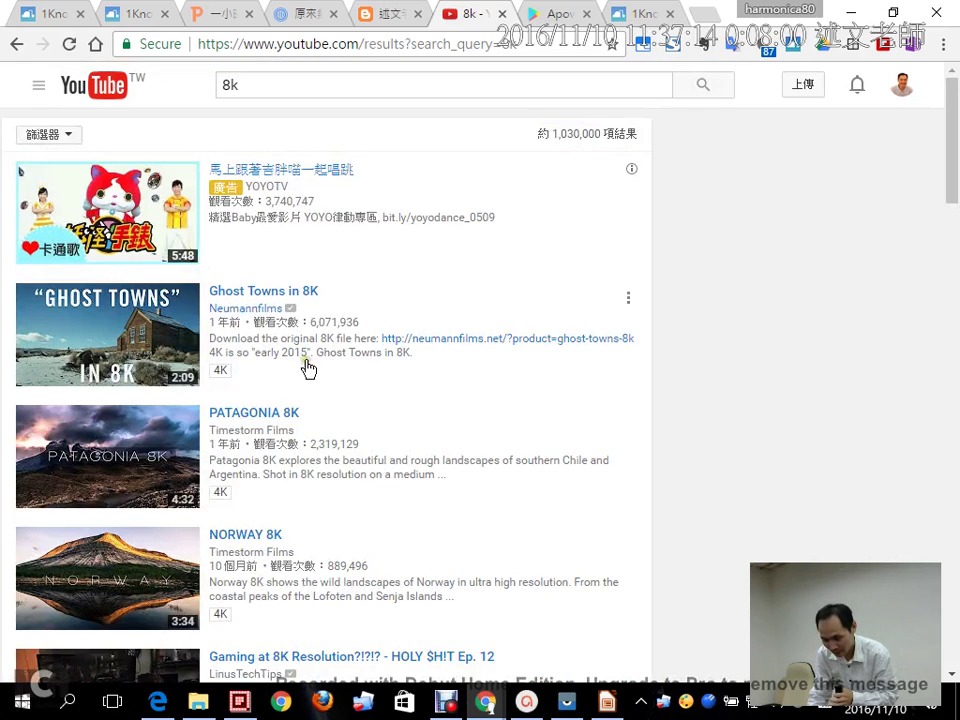
click(272, 296)
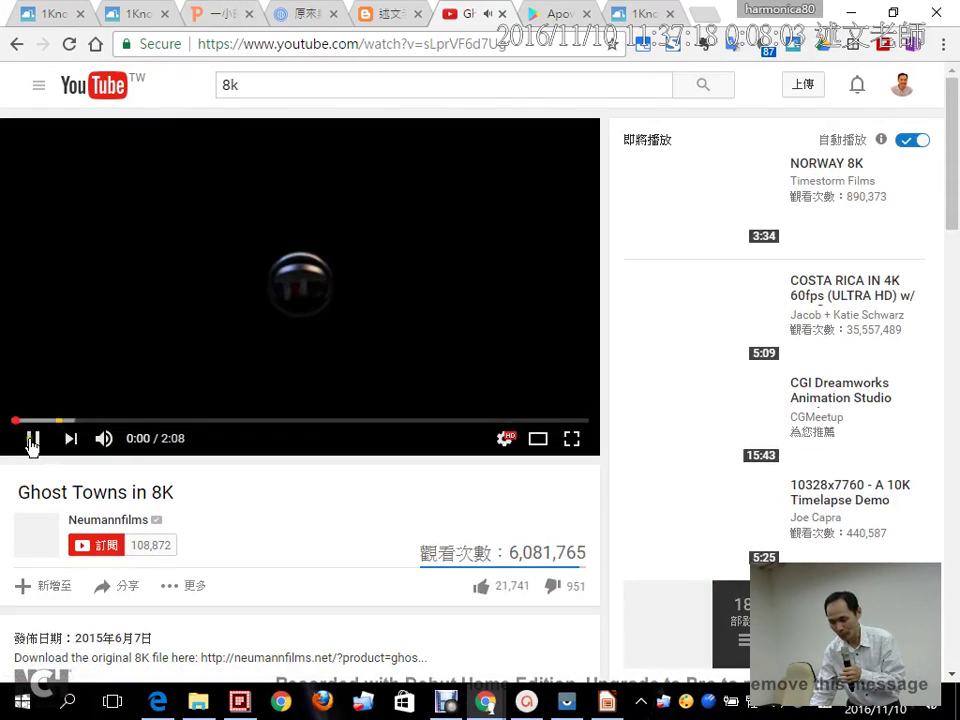
- Pause the Ghost Towns in 8K video and display its list of playback qualities
click(31, 440)
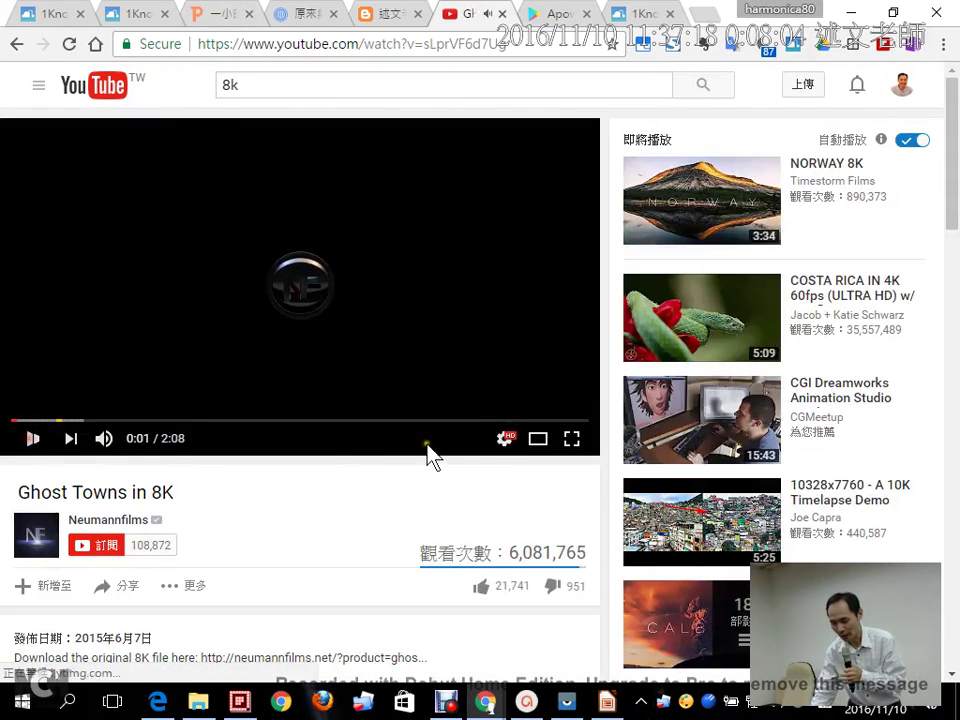
click(503, 440)
click(550, 396)
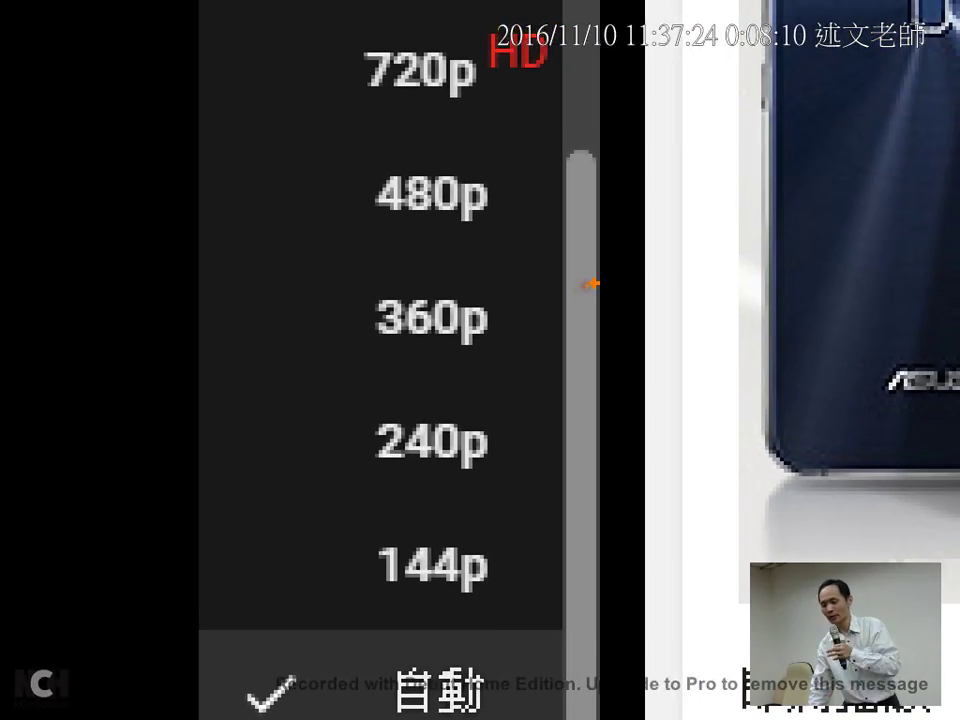
- Underline 240p in the magnified quality list, handwrite "320 ×" before it and "VCD" below, and clear the marks
drag(368, 471, 515, 487)
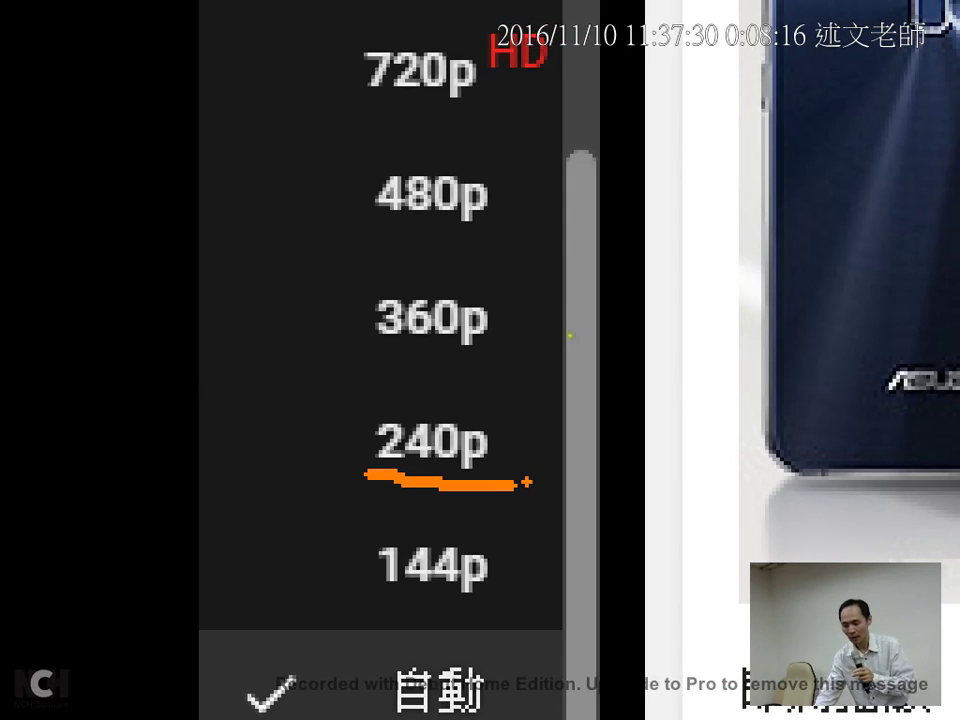
mouse_move(141, 418)
mouse_down()
mouse_move(207, 480)
mouse_move(188, 493)
mouse_move(150, 492)
mouse_move(180, 510)
mouse_move(180, 548)
mouse_up()
mouse_move(216, 468)
mouse_down()
mouse_move(259, 510)
mouse_move(316, 522)
mouse_move(285, 497)
mouse_up()
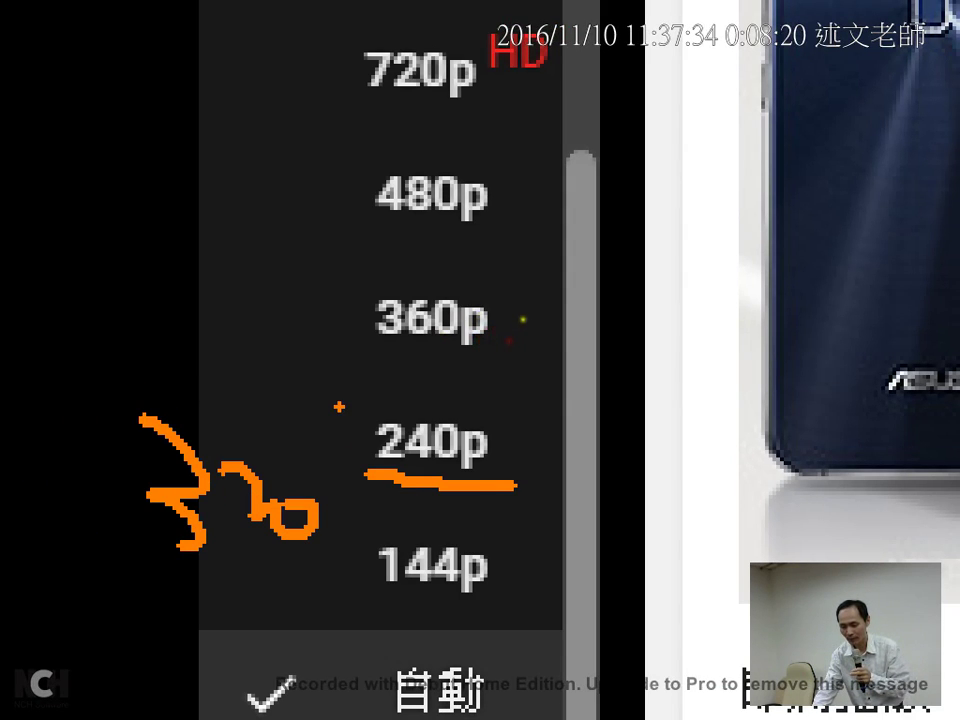
drag(345, 405, 345, 510)
drag(315, 423, 392, 500)
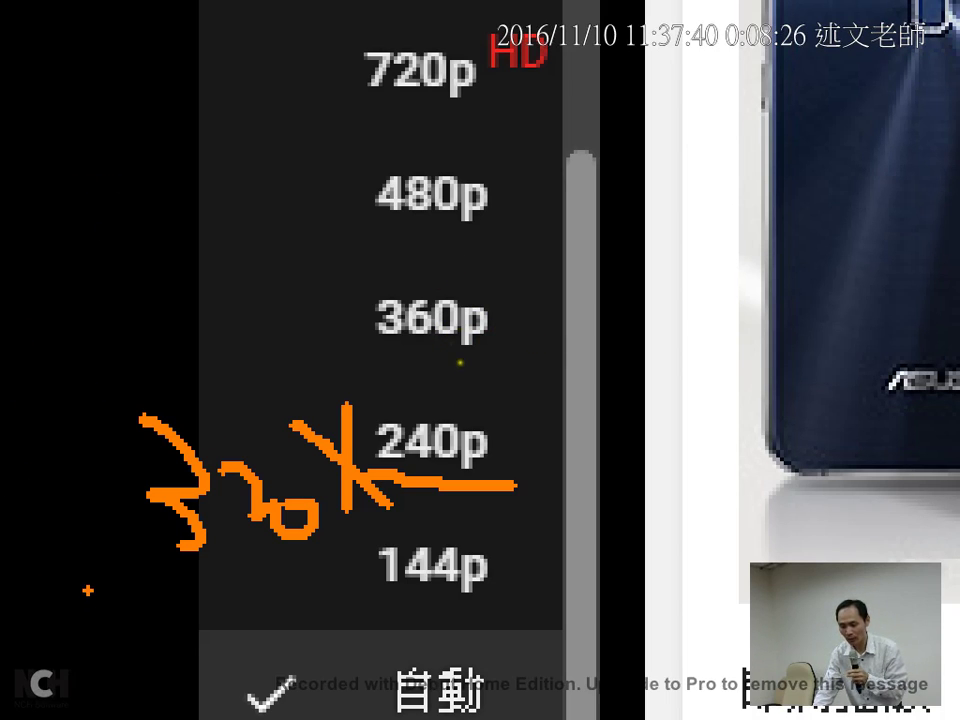
mouse_move(86, 588)
mouse_down()
mouse_move(120, 614)
mouse_move(140, 566)
mouse_up()
drag(240, 570, 245, 632)
mouse_move(292, 566)
mouse_down()
mouse_move(400, 599)
mouse_move(300, 638)
mouse_up()
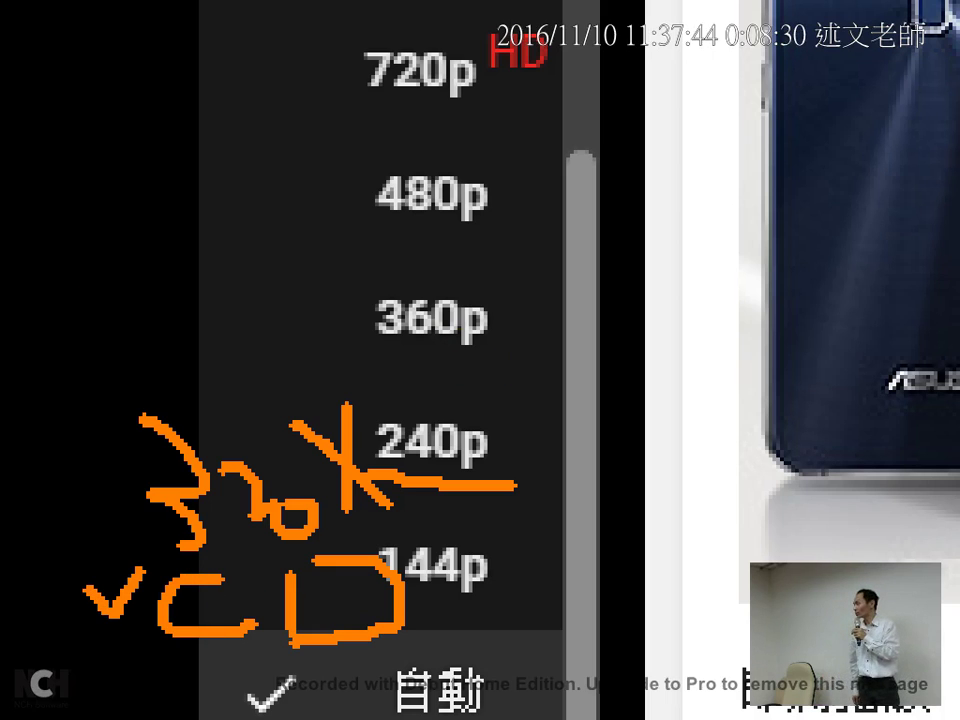
key(e)
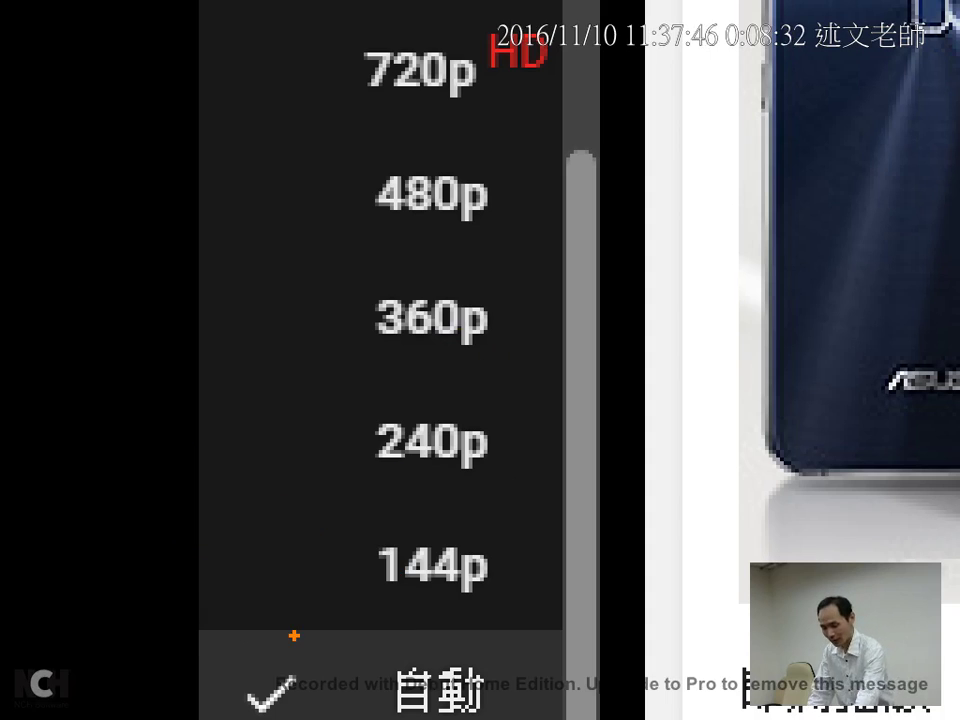
- Underline 360p in the magnified quality list, handwrite "640 ×" before it and clear the marks
drag(383, 365, 470, 366)
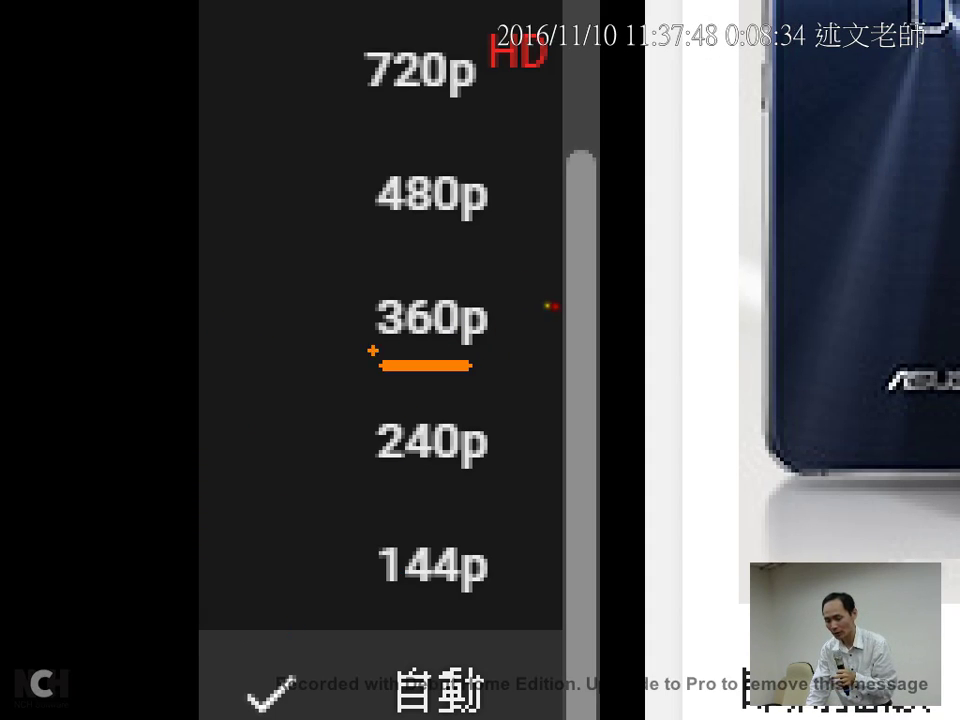
mouse_move(219, 262)
mouse_down()
mouse_move(180, 376)
mouse_move(156, 348)
mouse_up()
mouse_move(222, 312)
mouse_down()
mouse_move(243, 345)
mouse_move(262, 312)
mouse_move(290, 310)
mouse_up()
drag(385, 292, 350, 352)
drag(335, 305, 398, 387)
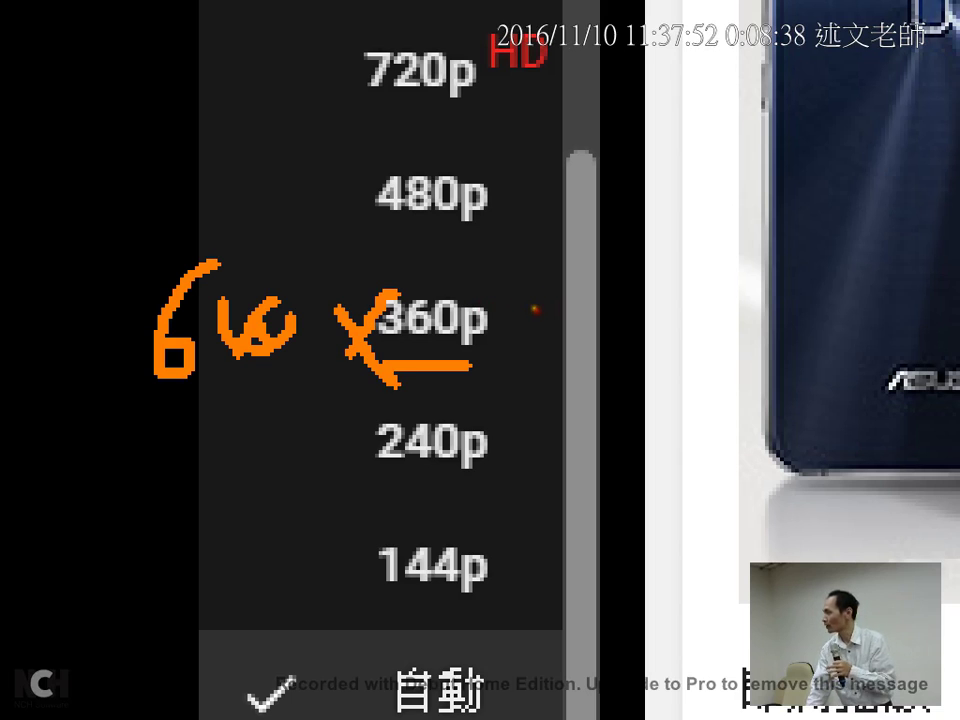
key(e)
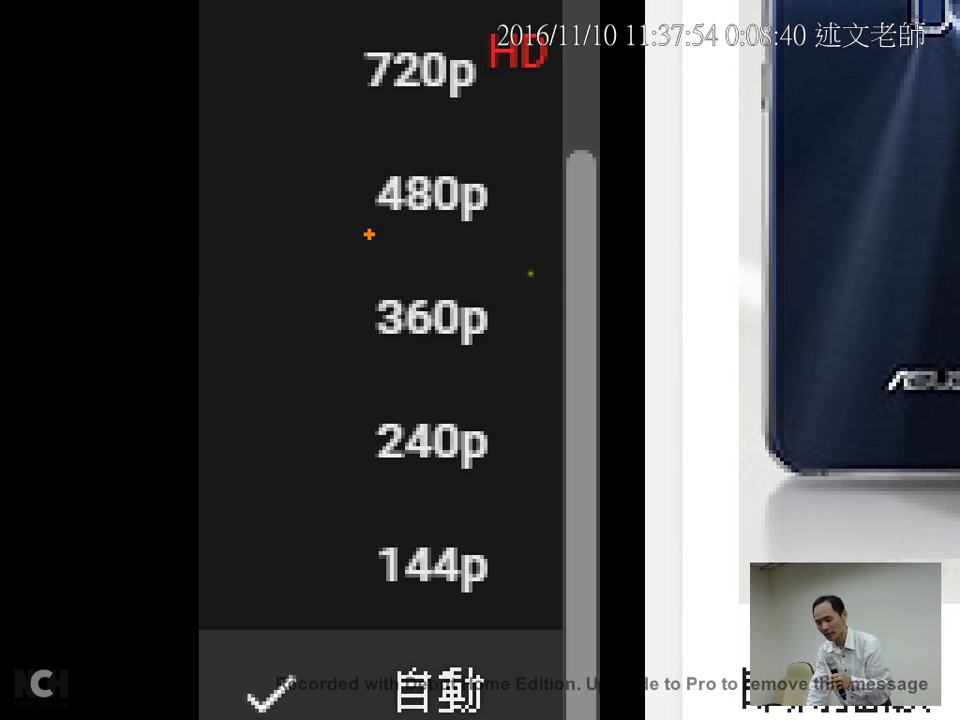
- Underline 480p in the magnified quality list, handwrite "720 ×" before it and "DVD" after it, and clear the marks
drag(369, 233, 511, 249)
drag(84, 148, 98, 237)
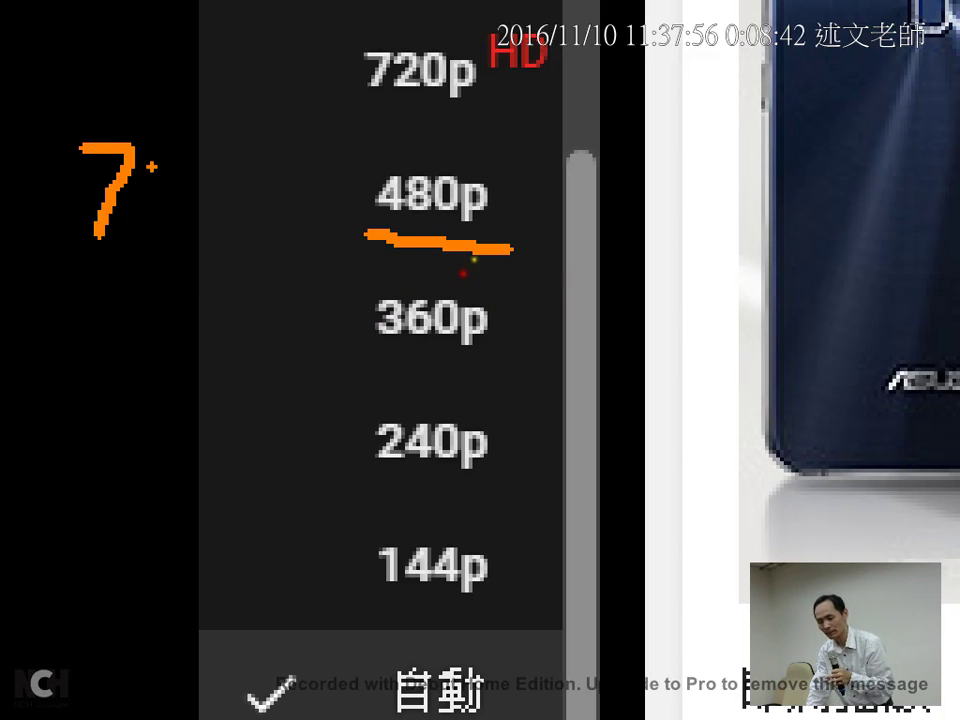
mouse_move(158, 178)
mouse_down()
mouse_move(162, 220)
mouse_move(205, 228)
mouse_move(222, 208)
mouse_up()
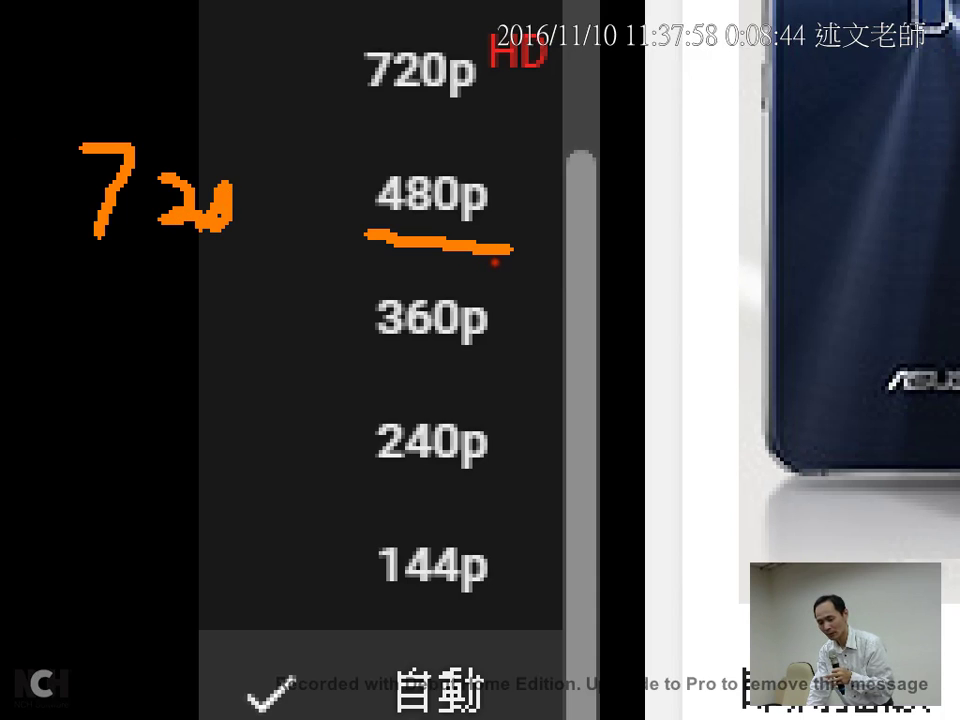
drag(318, 176, 284, 228)
drag(276, 180, 326, 214)
mouse_move(677, 140)
mouse_down()
mouse_move(663, 183)
mouse_move(660, 150)
mouse_move(710, 167)
mouse_move(655, 240)
mouse_up()
drag(724, 162, 825, 204)
drag(906, 175, 906, 268)
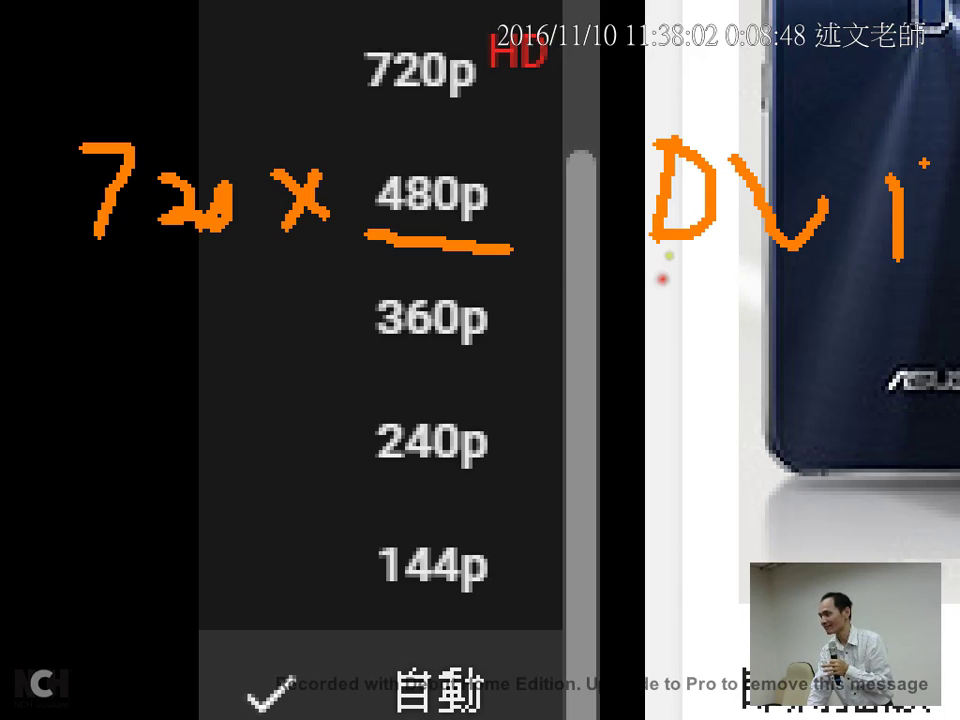
drag(834, 276, 955, 262)
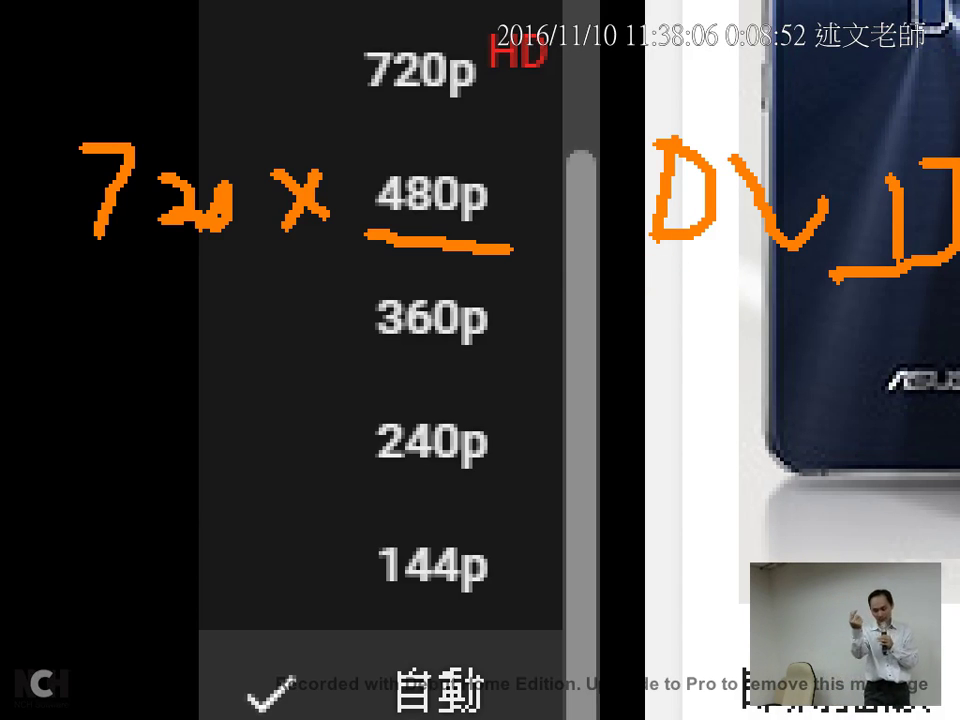
key(e)
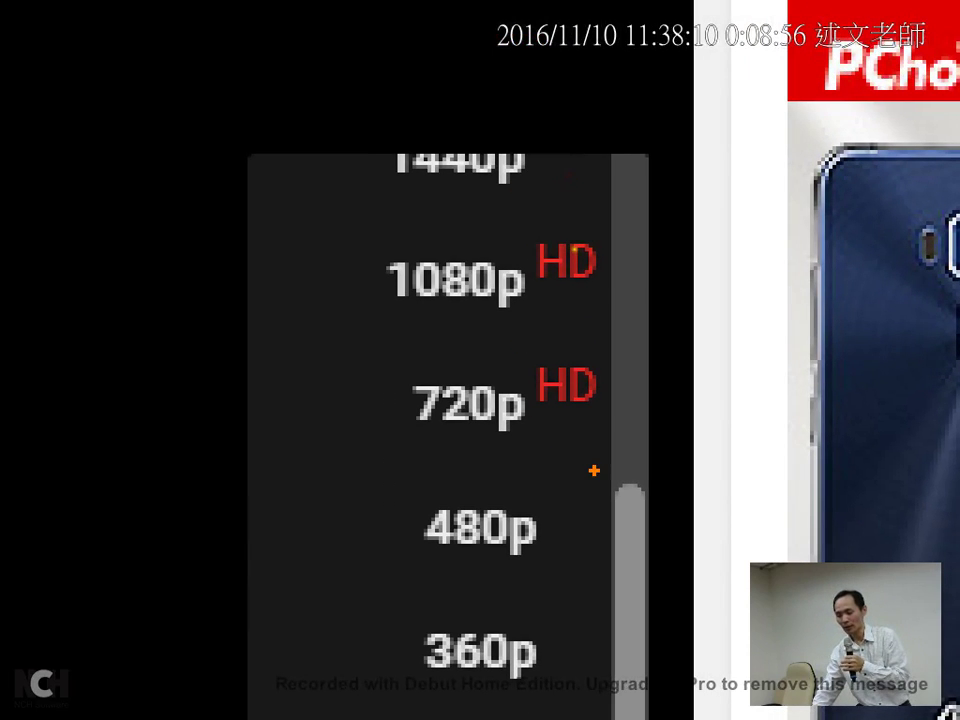
- Draw a vertical line beside the qualities above 480p, underline 720p and handwrite "1280 ×" before it
drag(624, 470, 624, 156)
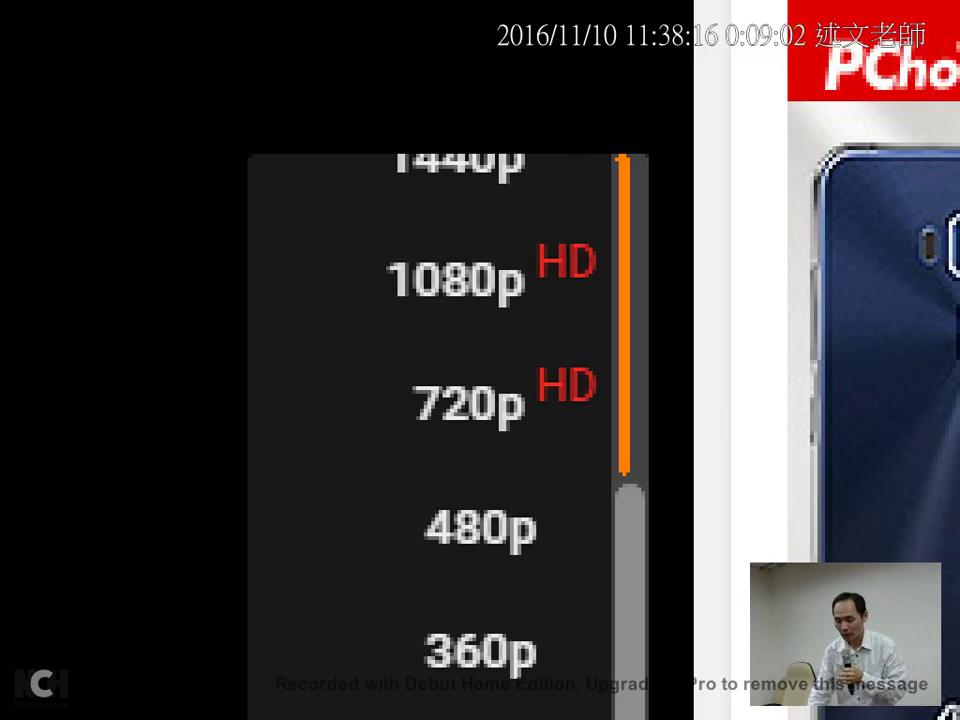
drag(418, 448, 572, 448)
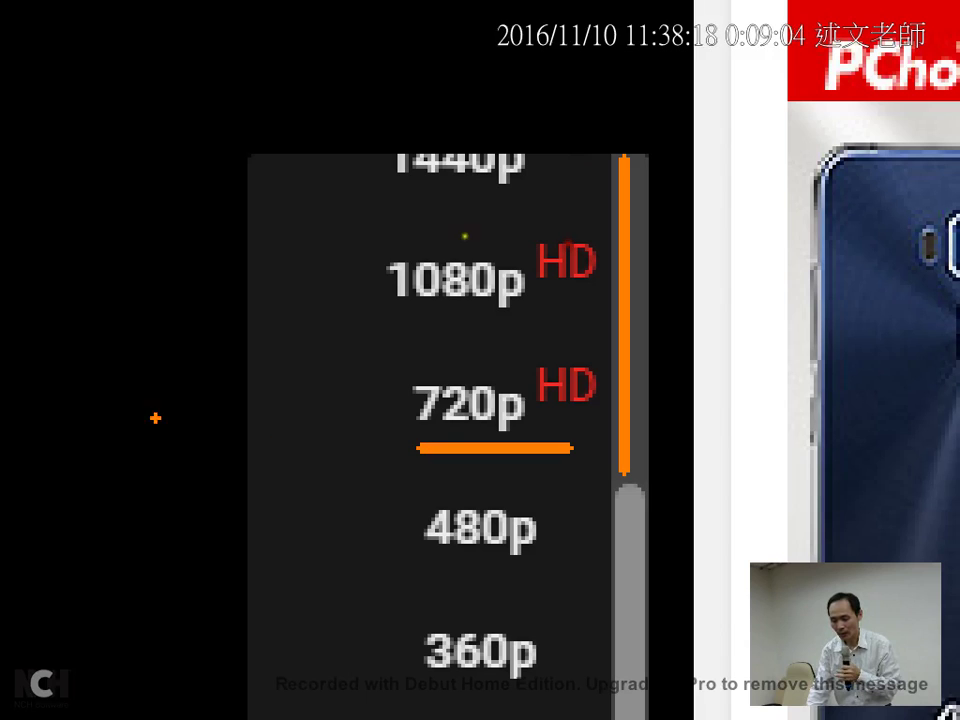
drag(107, 381, 97, 433)
drag(140, 380, 183, 412)
mouse_move(245, 356)
mouse_down()
mouse_move(242, 422)
mouse_move(217, 442)
mouse_move(268, 395)
mouse_move(297, 390)
mouse_move(370, 425)
mouse_up()
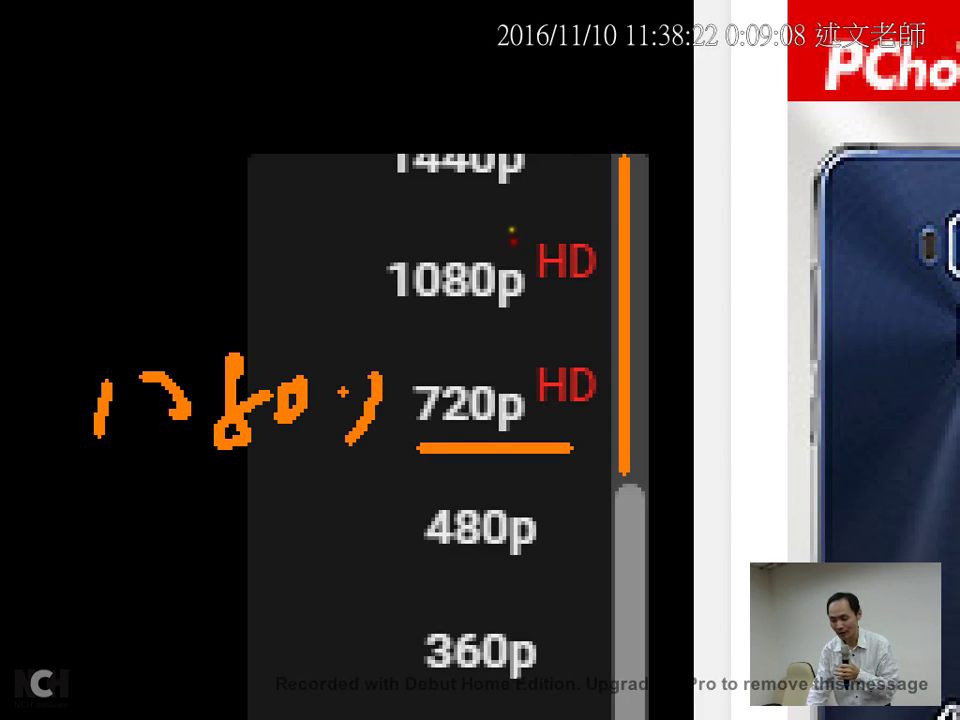
drag(395, 385, 345, 440)
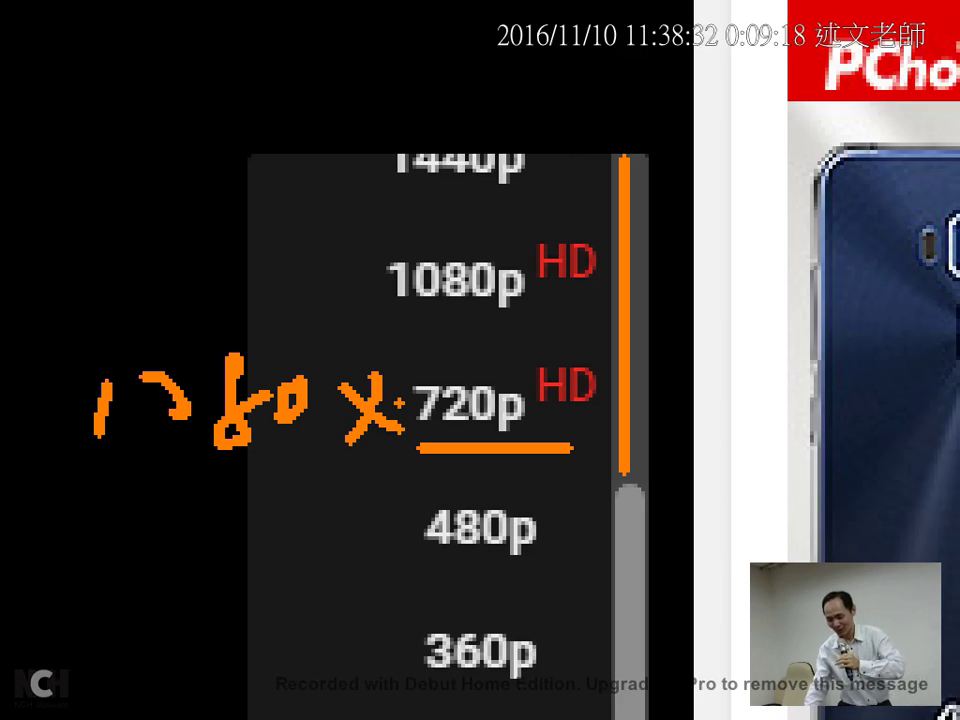
- Underline 1080p in the magnified quality list, handwrite "1920 ×" before it, add a check mark beside it, and close the annotation view
drag(391, 316, 590, 316)
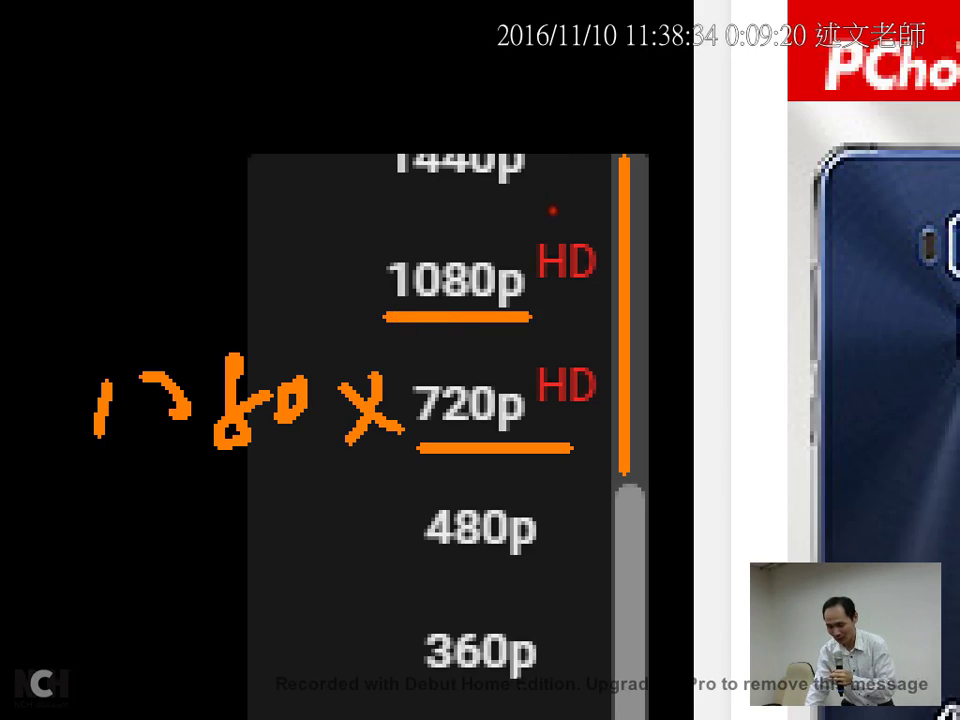
drag(84, 240, 68, 315)
mouse_move(180, 208)
mouse_down()
mouse_move(182, 252)
mouse_move(155, 318)
mouse_up()
mouse_move(192, 252)
mouse_down()
mouse_move(235, 270)
mouse_move(268, 325)
mouse_move(268, 298)
mouse_up()
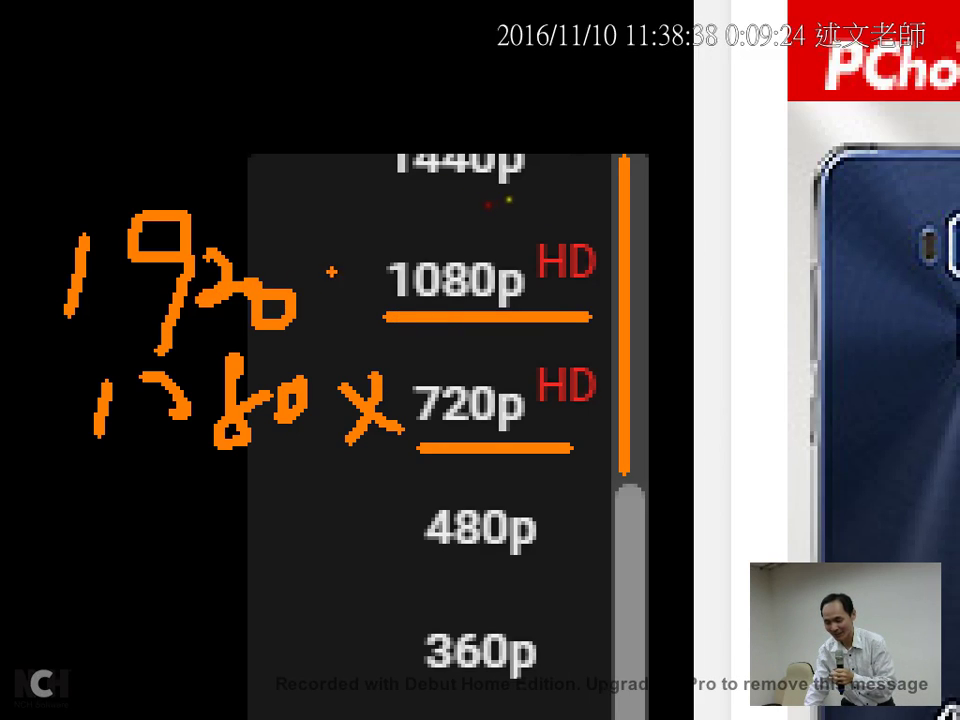
drag(360, 262, 312, 325)
drag(313, 263, 358, 326)
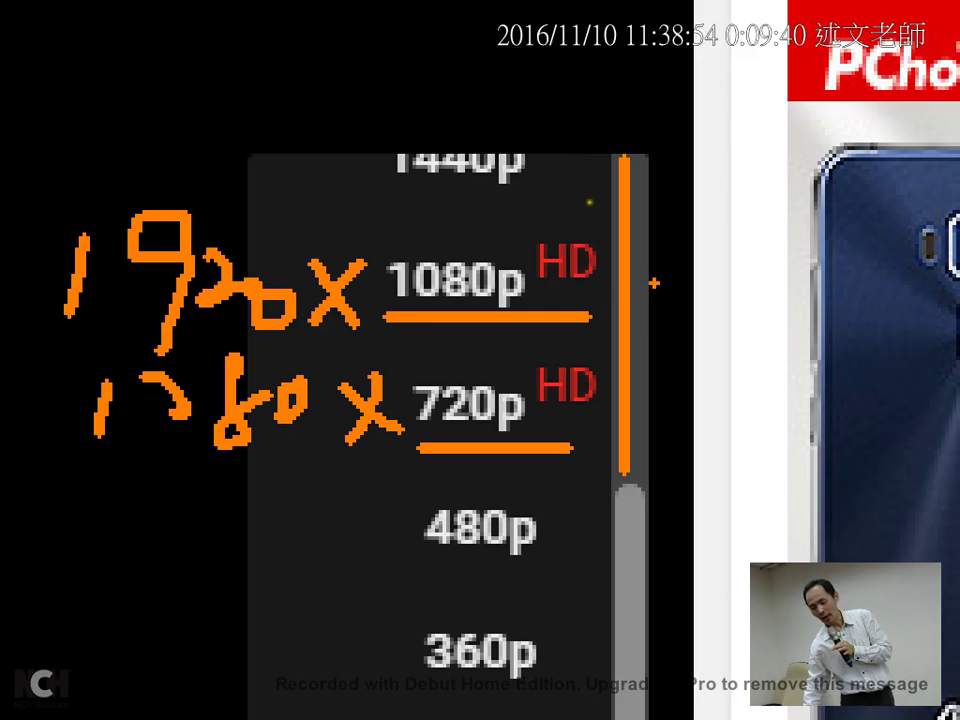
drag(653, 283, 748, 188)
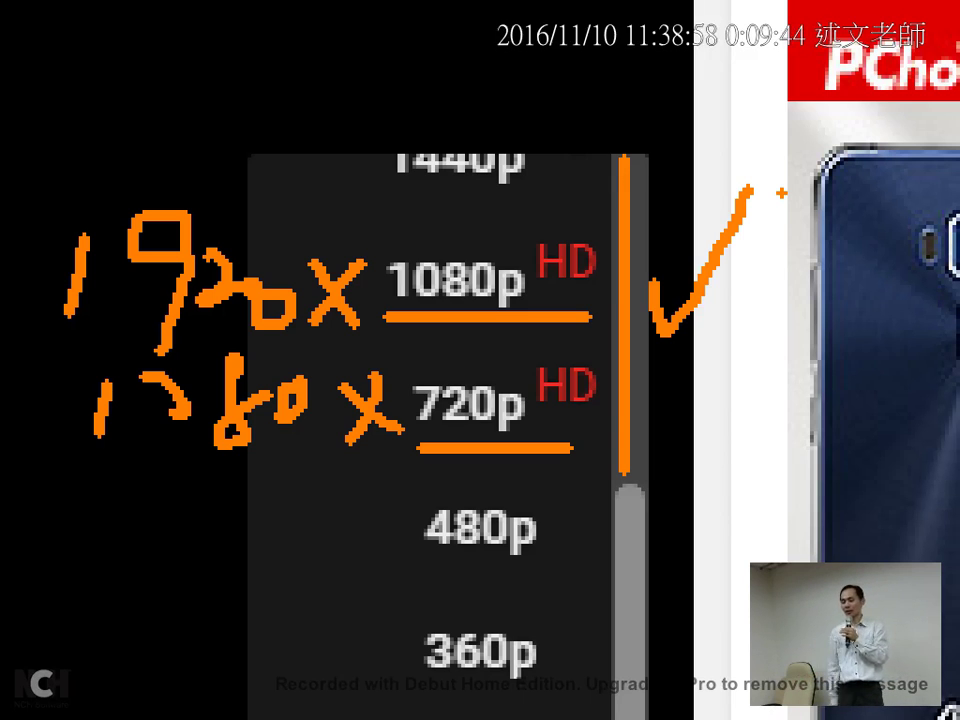
key(Escape)
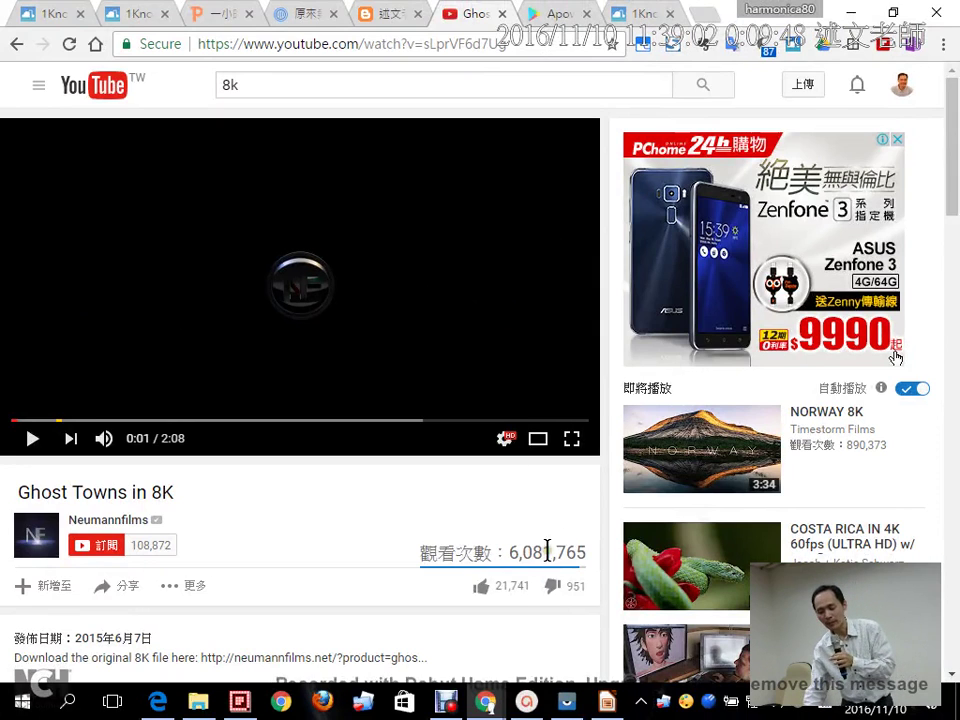
- Switch to ActivePresenter and start a new project of the blank project type (空白工程)
click(527, 705)
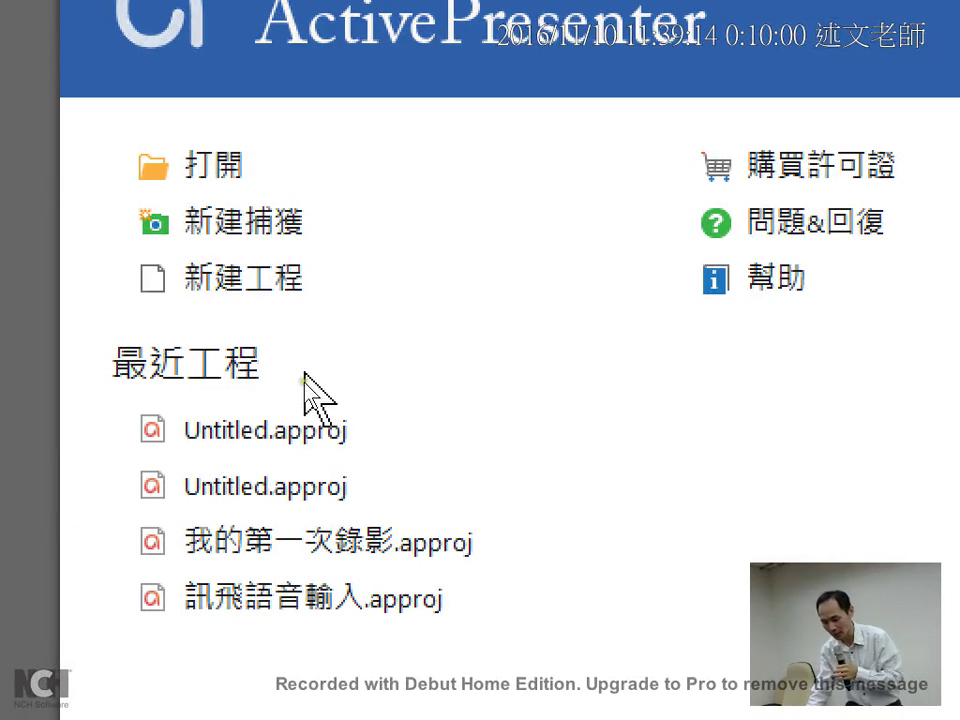
click(277, 282)
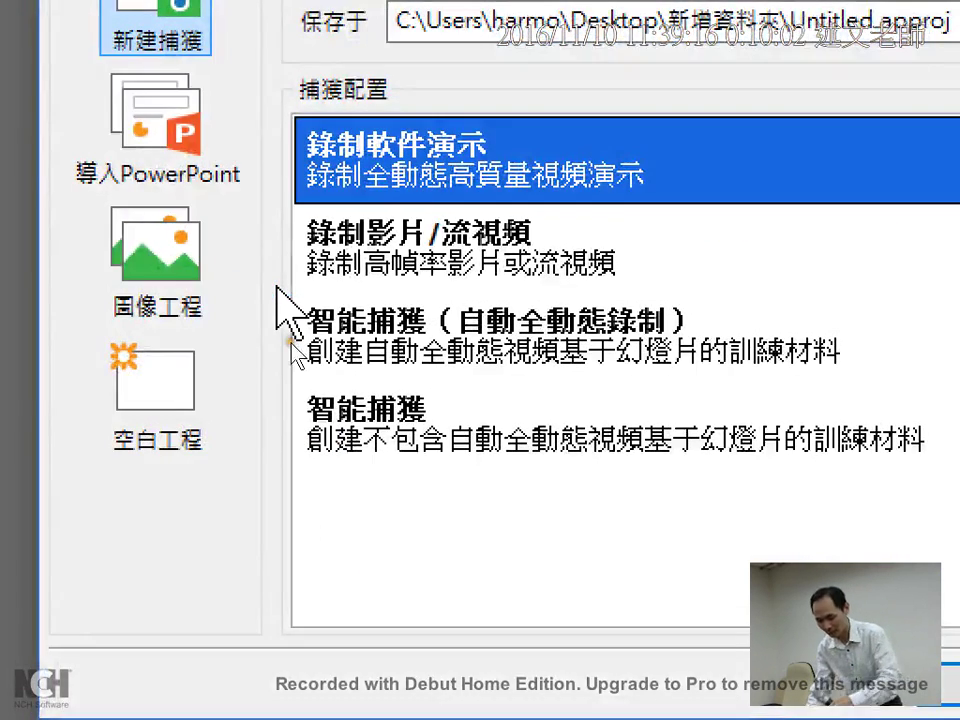
click(180, 395)
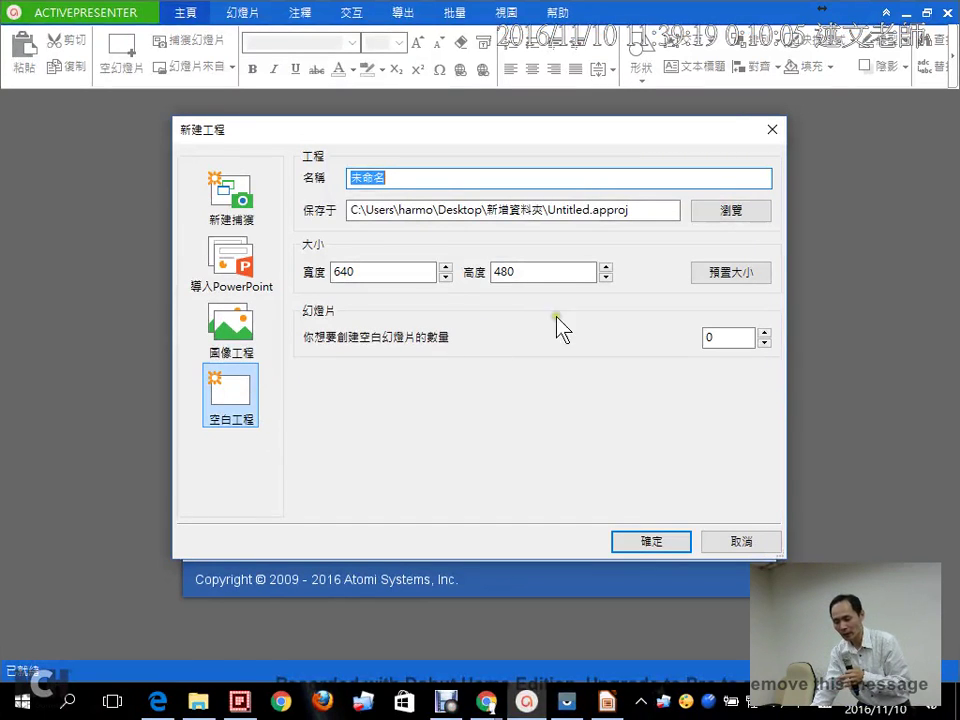
- Show the preset project sizes, draw a box around 1024 x 768 through 1920 x 1080, tick 1024 x 768, and clear the marks
click(732, 273)
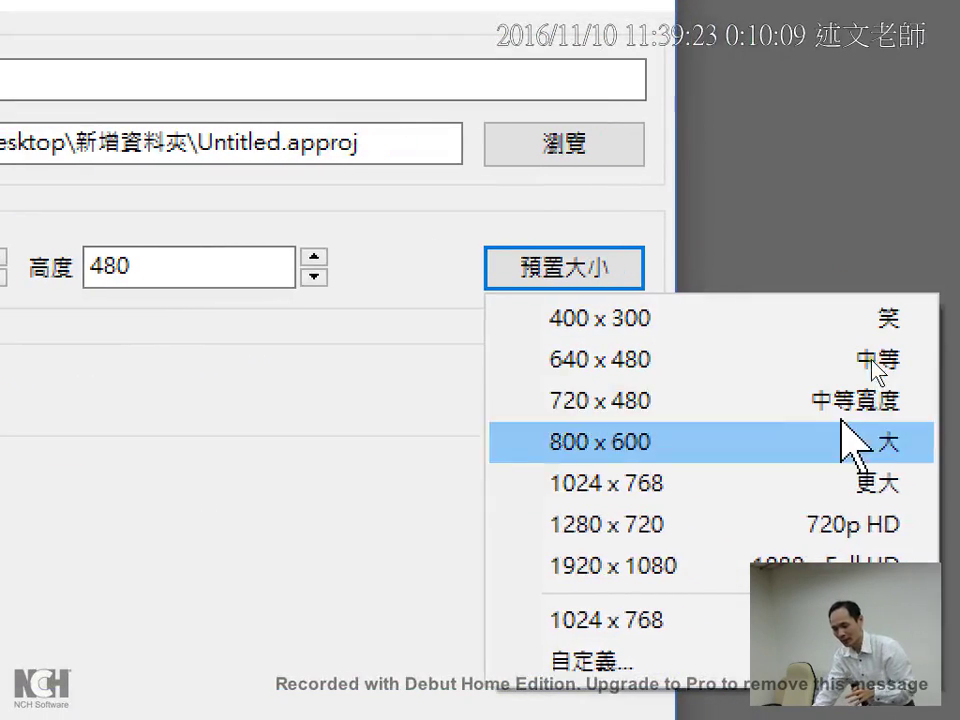
key(Down)
key(Down)
key(Down)
key(Down)
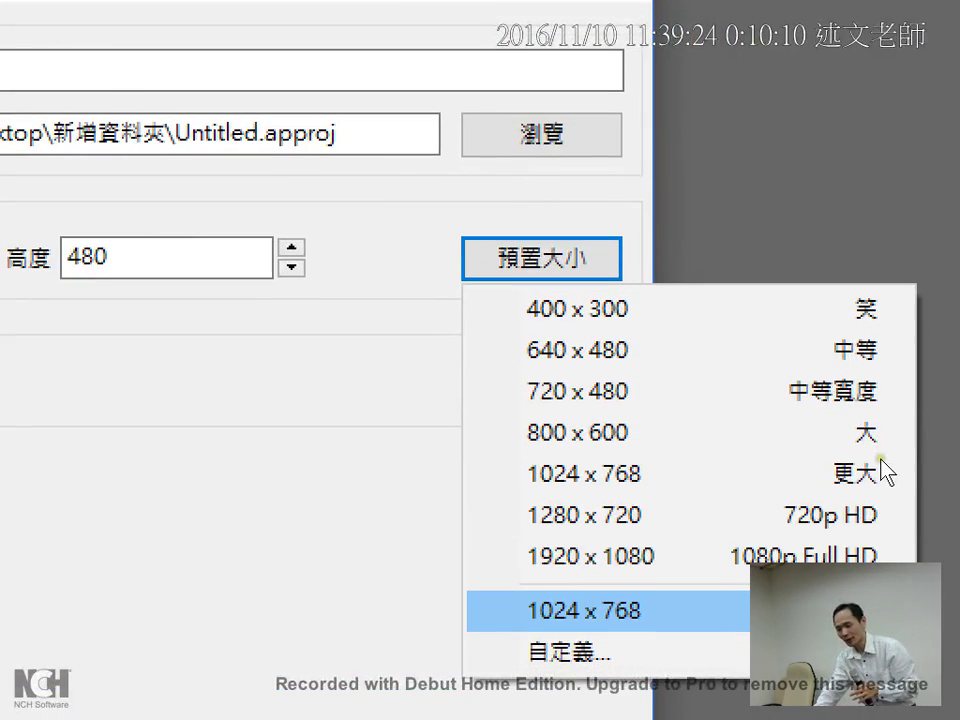
key(Down)
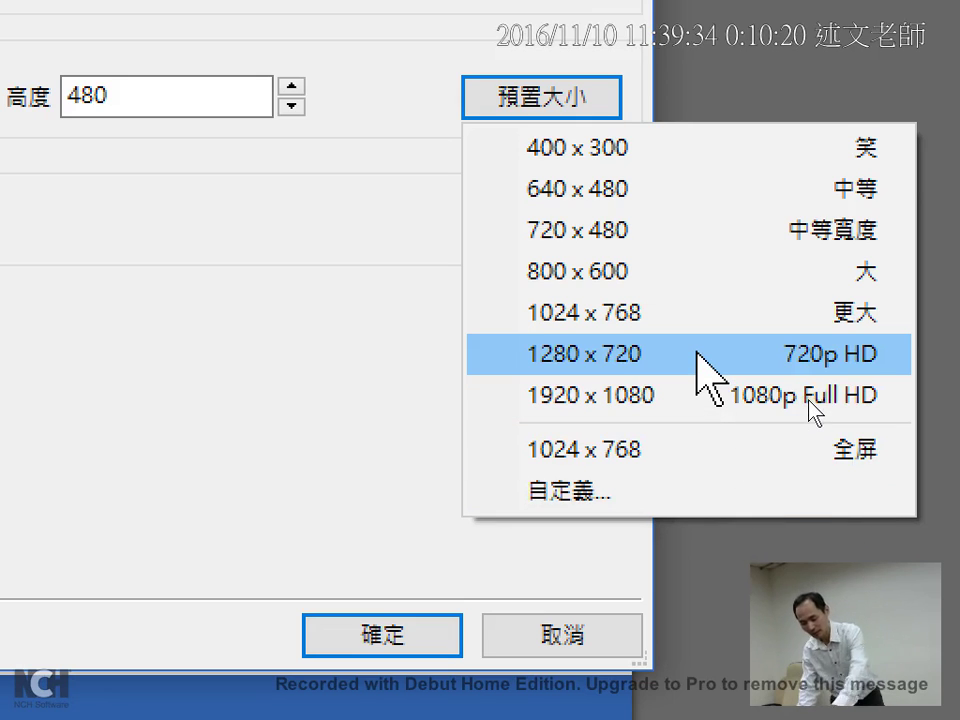
mouse_move(503, 290)
mouse_down()
mouse_move(536, 339)
mouse_move(733, 405)
mouse_up()
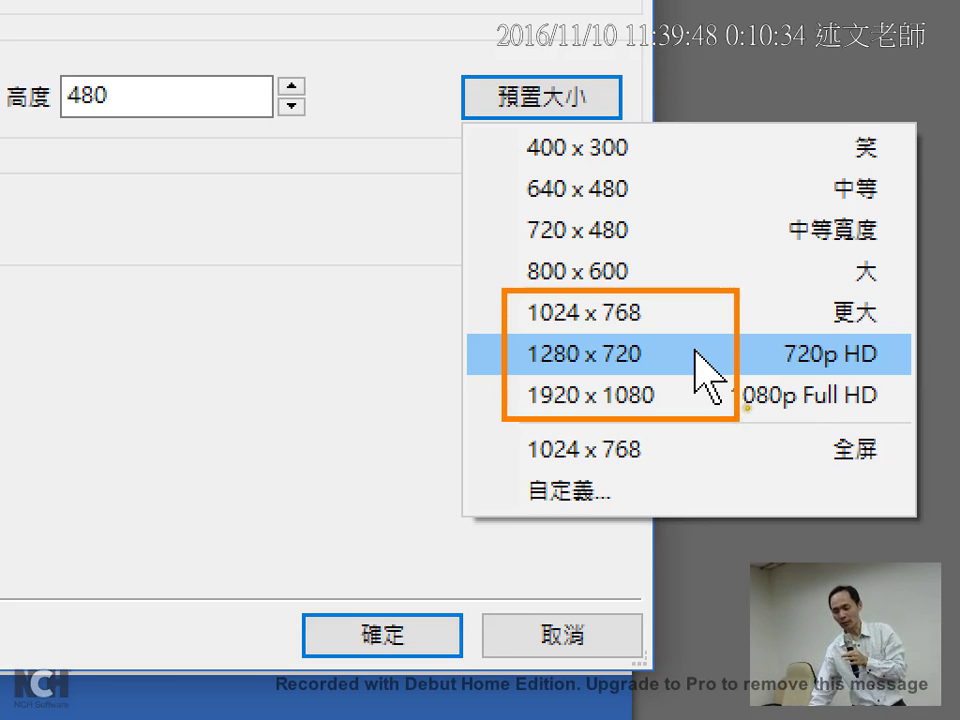
drag(662, 310, 707, 278)
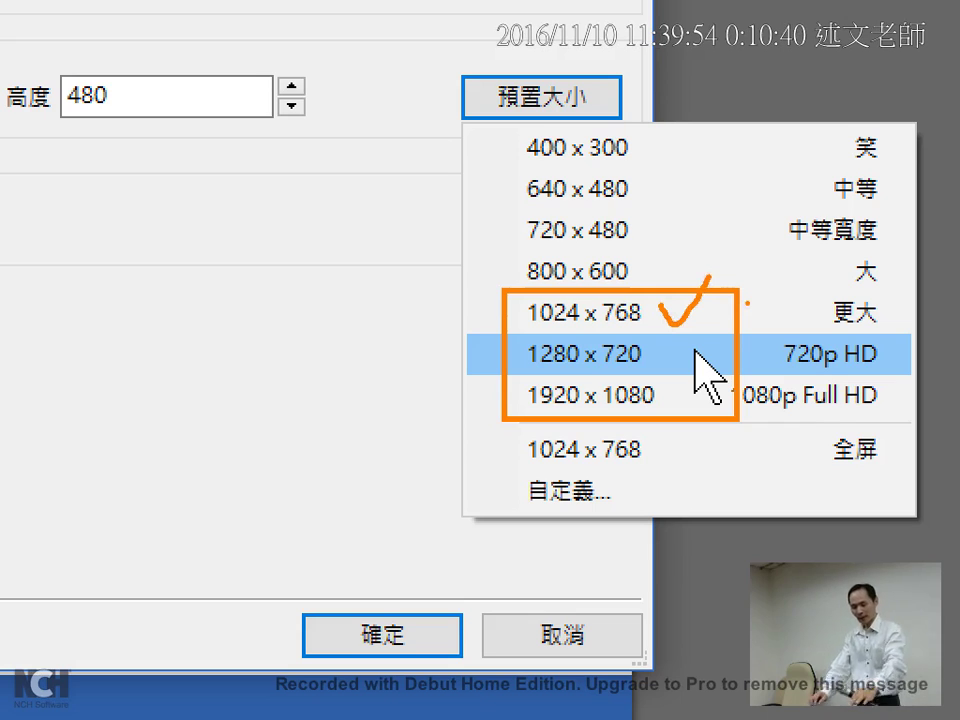
key(Escape)
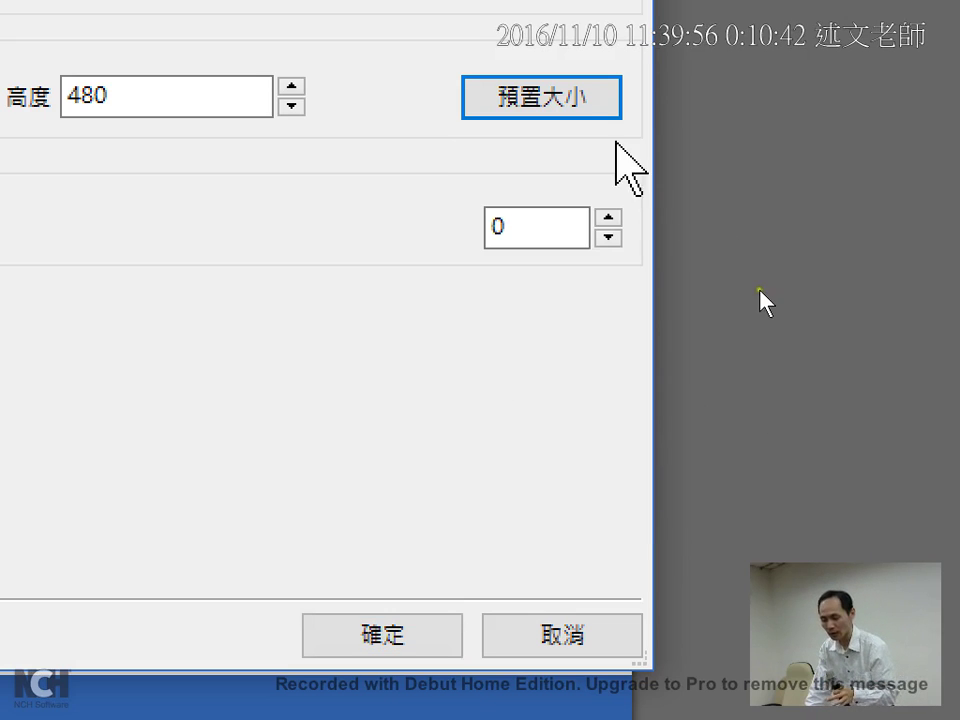
- Set the project size to the 1024 x 768 preset and select the text of the project name
click(586, 119)
click(606, 312)
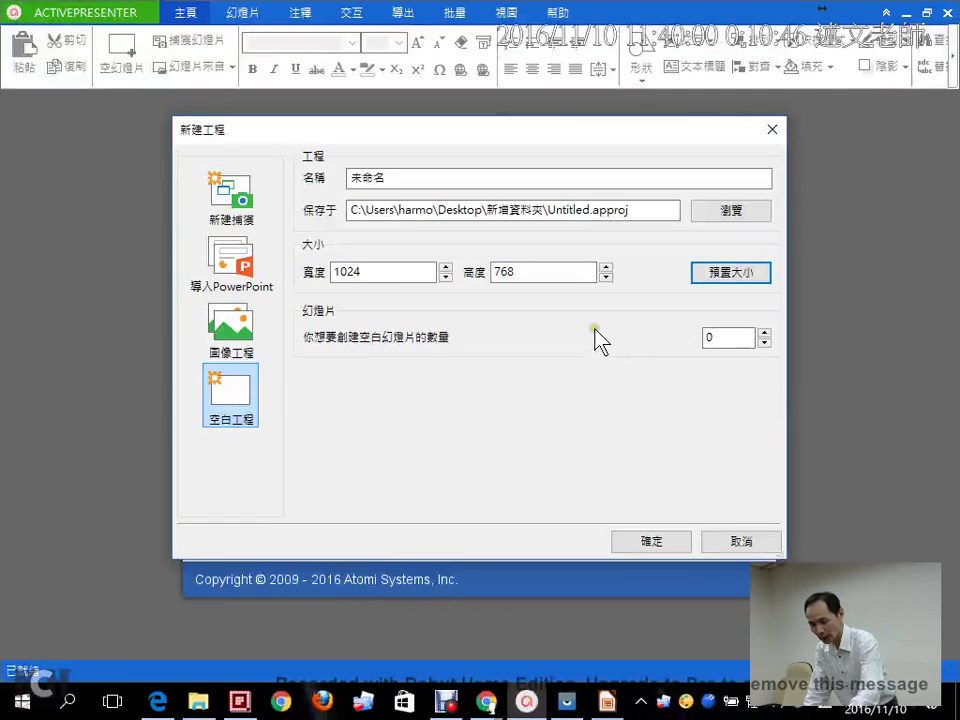
drag(429, 178, 354, 185)
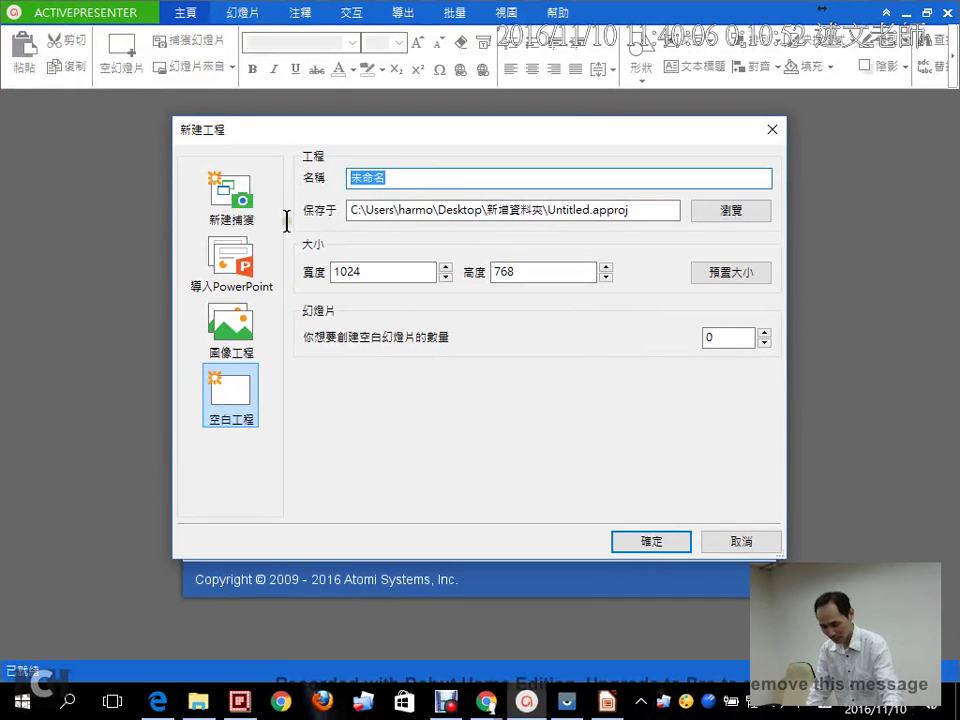
- Circle the blank slide count and underline its label, then create the project with 0 slides, overwriting the existing Untitled.approj
key(Return)
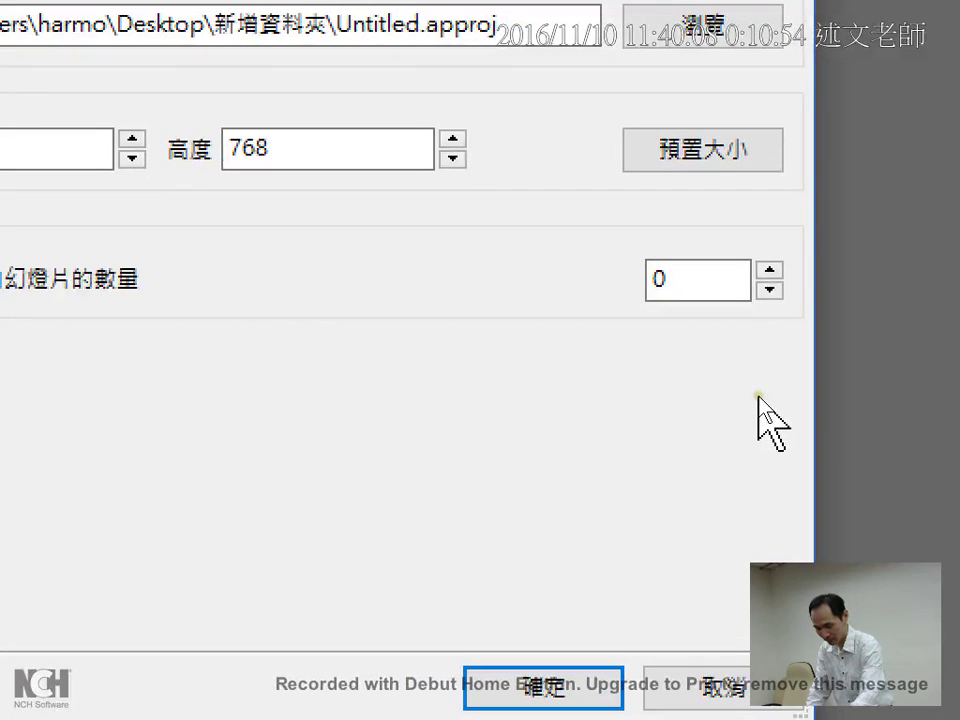
mouse_move(732, 343)
mouse_down()
mouse_move(702, 344)
mouse_move(598, 287)
mouse_move(717, 214)
mouse_move(790, 275)
mouse_move(695, 334)
mouse_up()
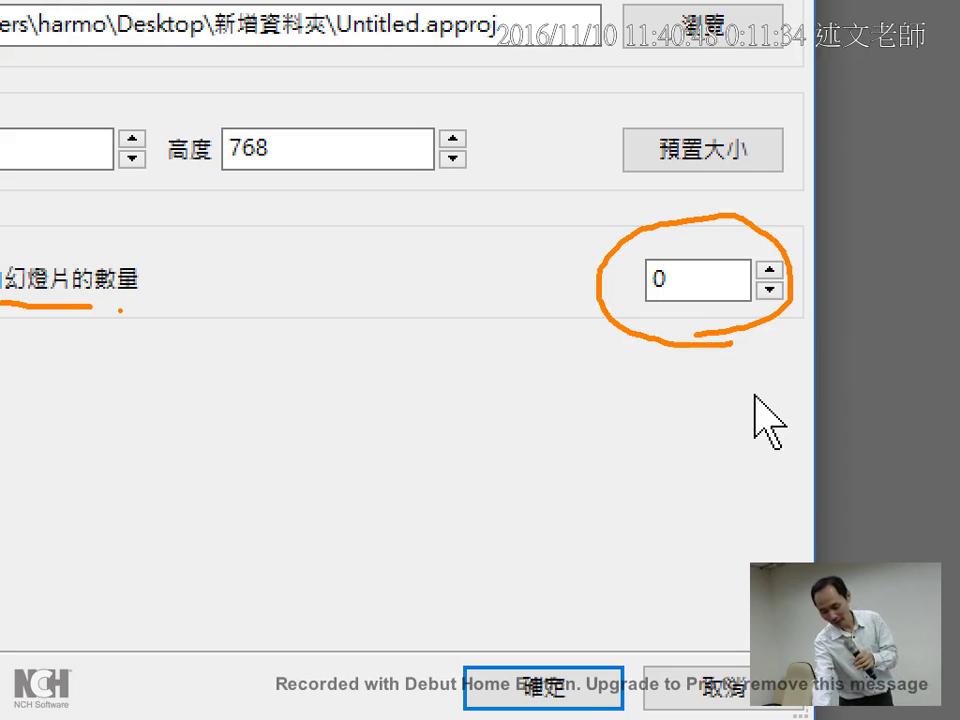
key(Return)
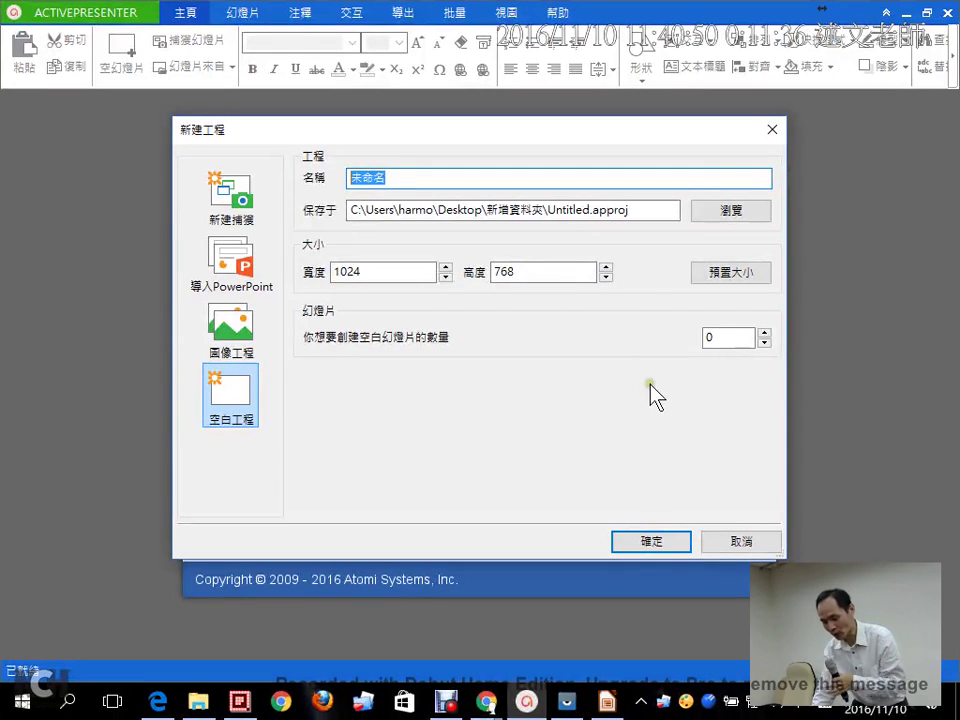
click(651, 538)
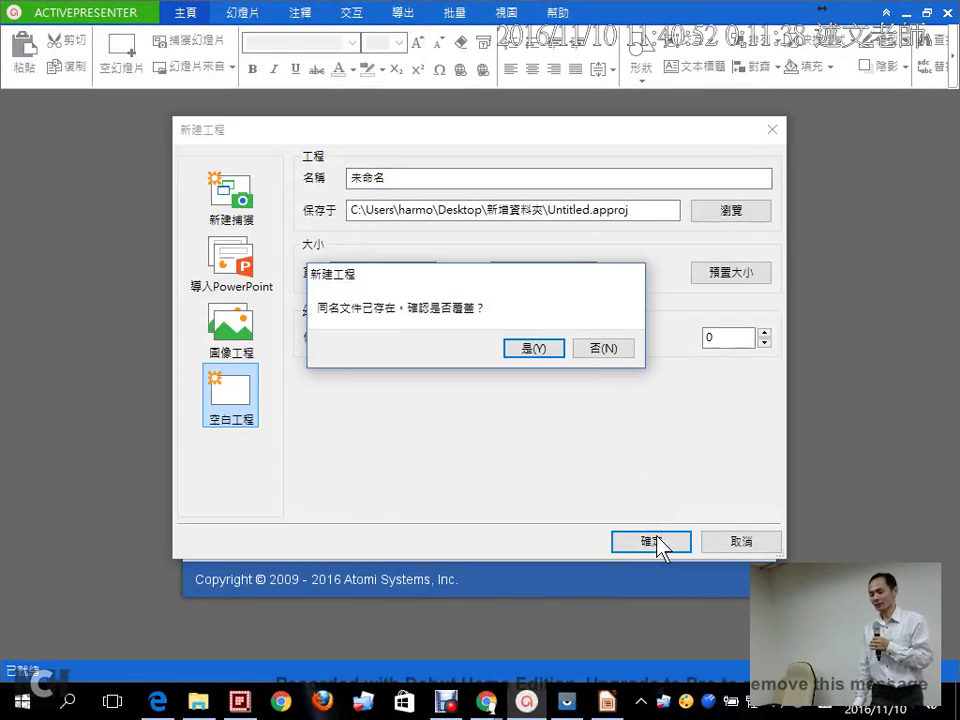
click(544, 352)
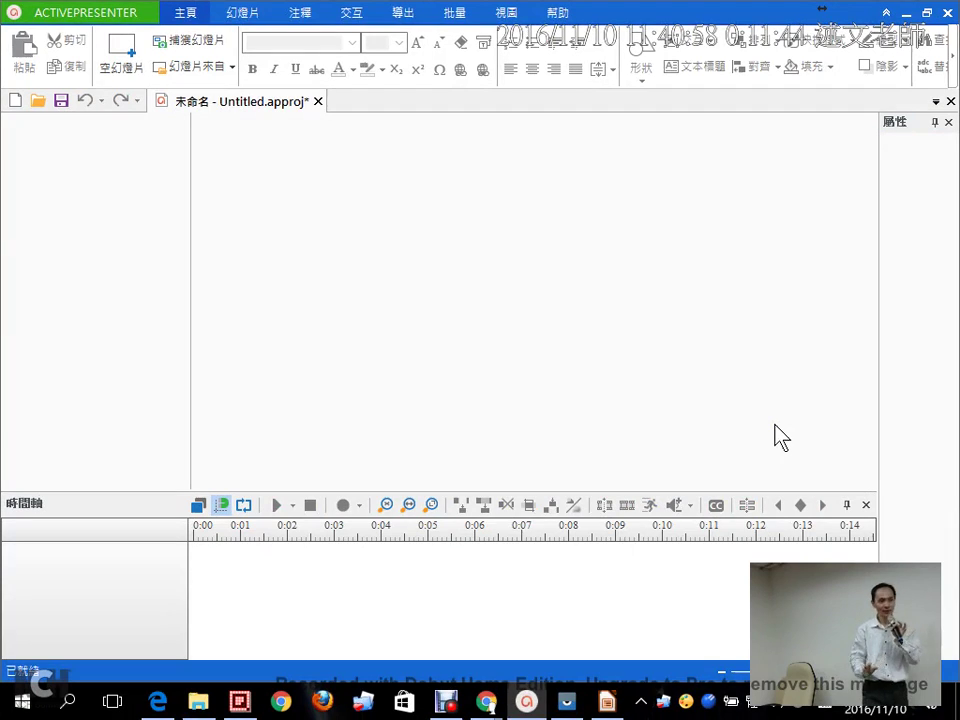
- Insert four blank slides into the empty project
click(128, 66)
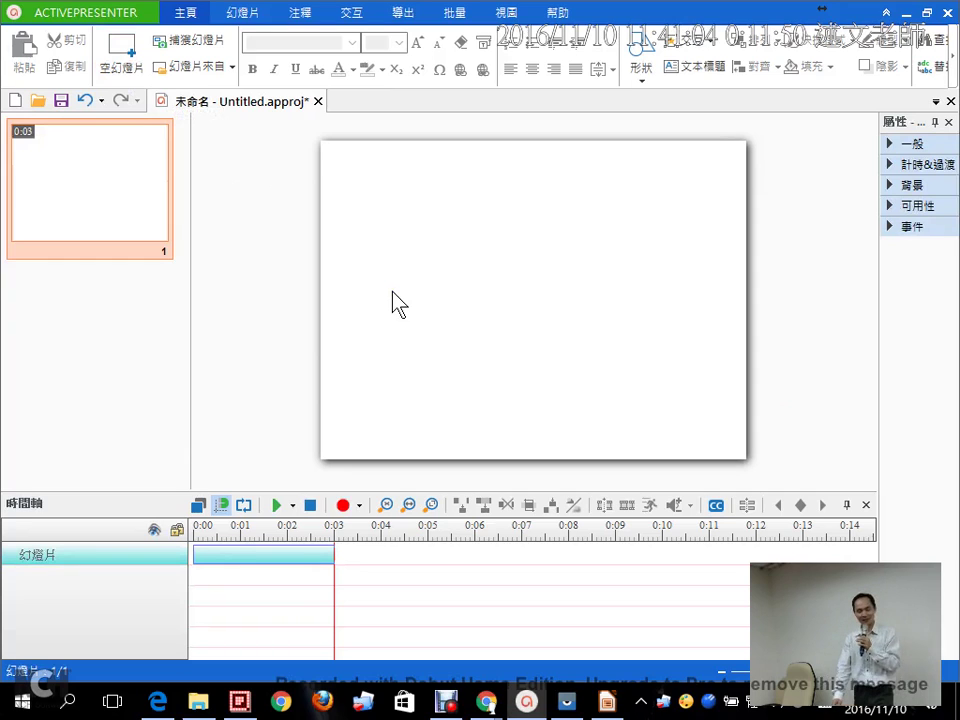
click(122, 55)
click(122, 55)
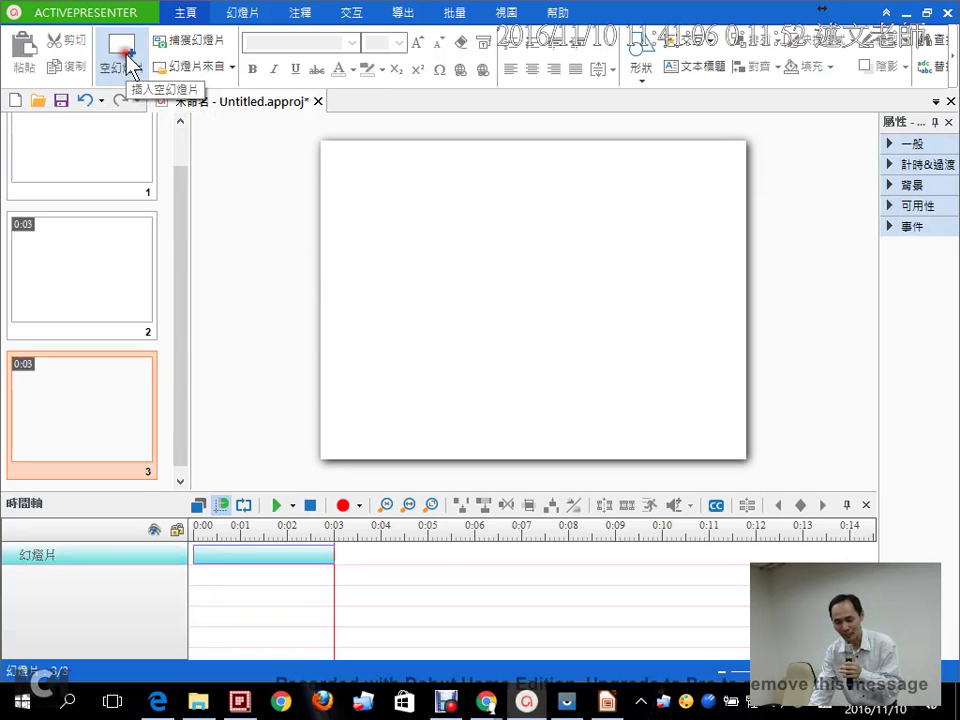
click(122, 55)
- Insert 一小時玩程式體驗課簡報檔_20160722 and _20160723 from the desktop folder 新增資料夾 (2) as image slides after slide 1
drag(181, 305, 182, 165)
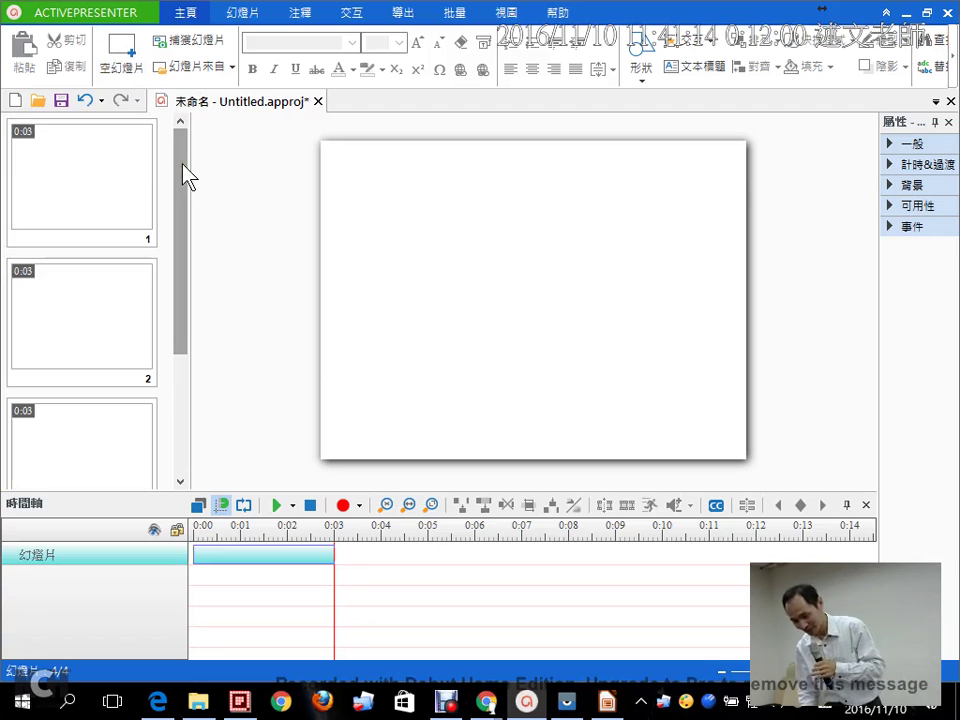
click(180, 149)
click(77, 166)
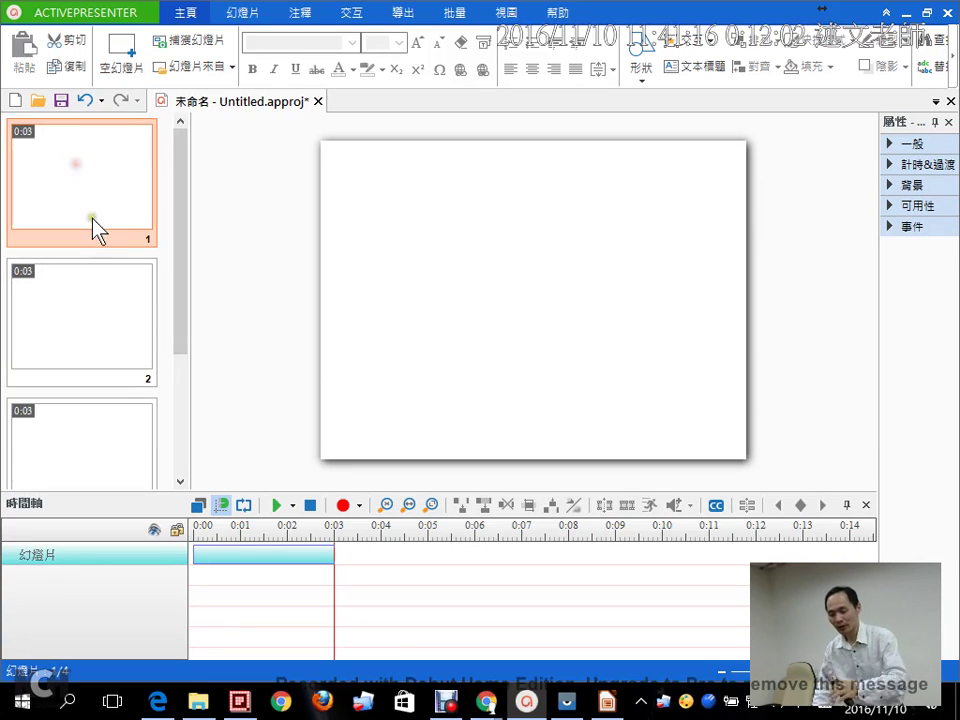
click(208, 67)
click(220, 96)
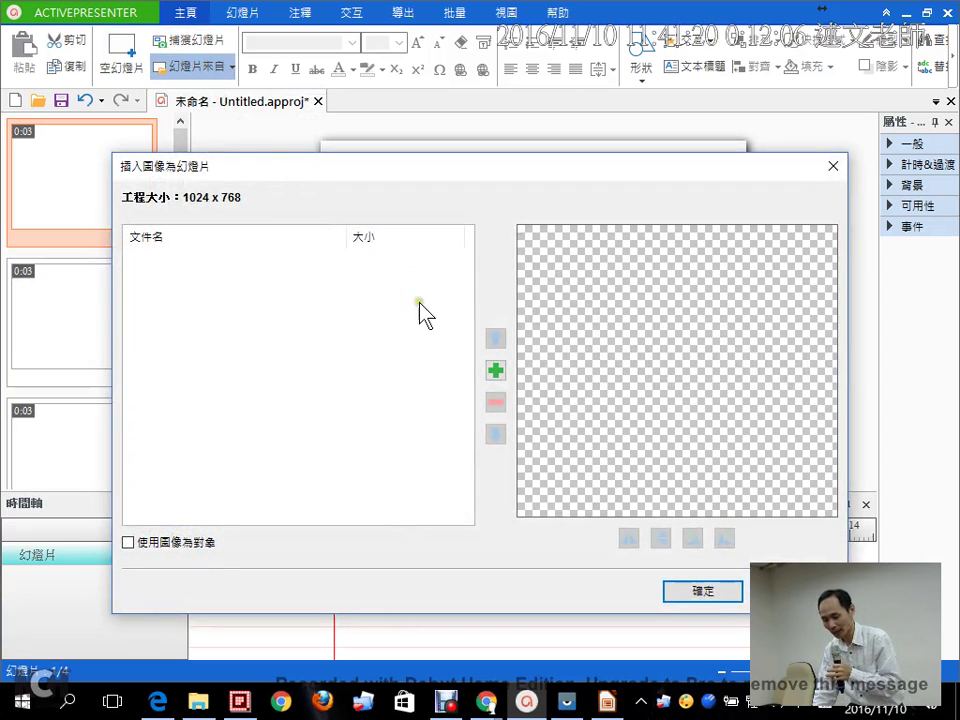
click(495, 371)
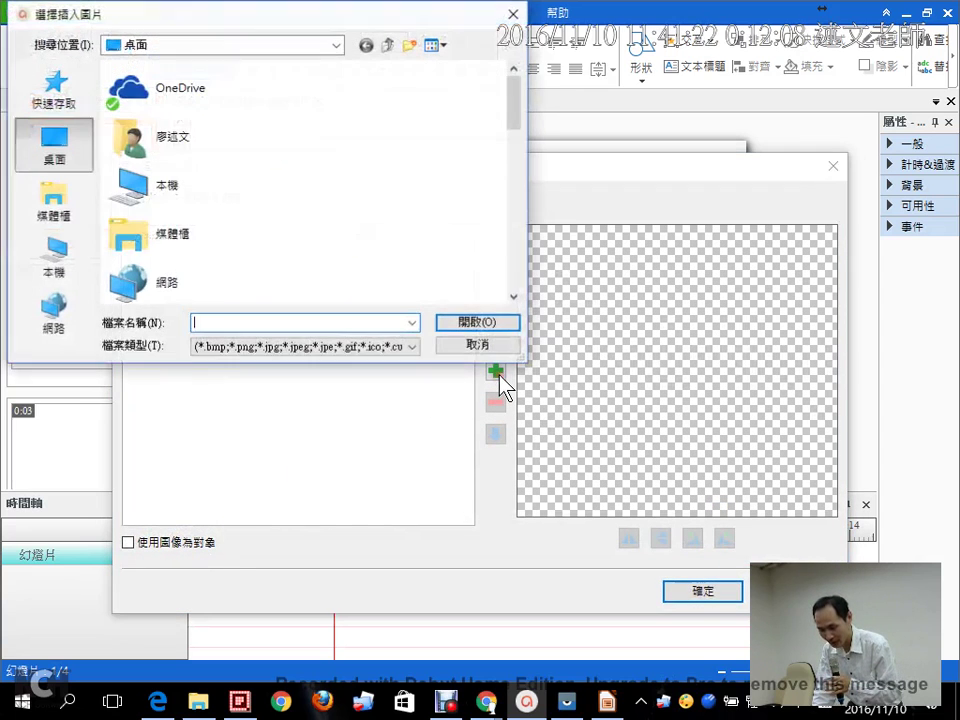
drag(514, 100, 515, 280)
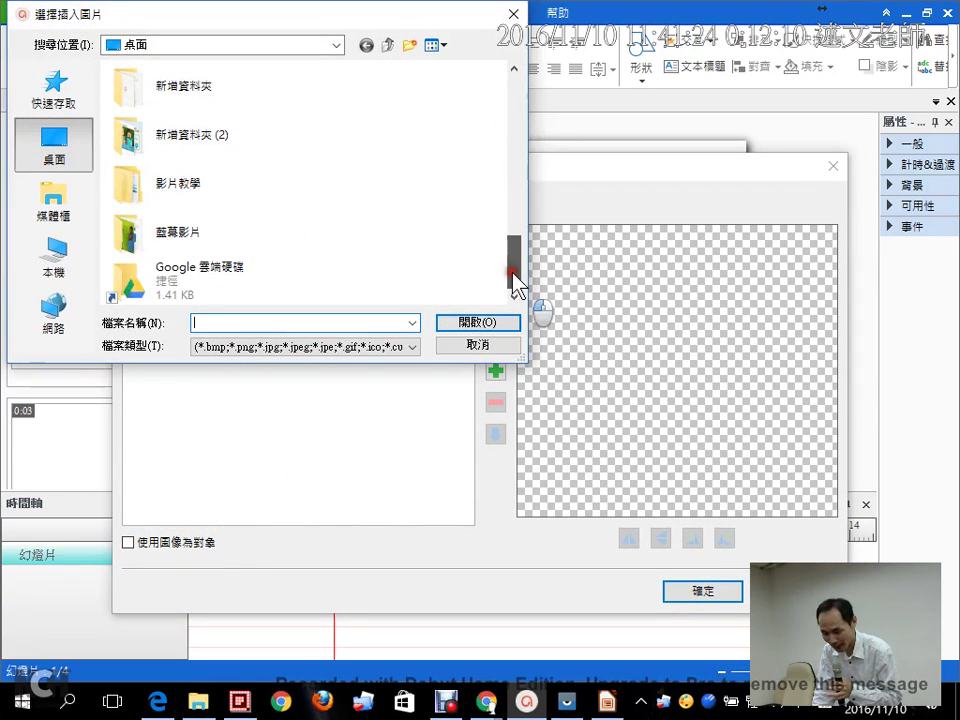
double_click(197, 140)
drag(335, 230, 167, 122)
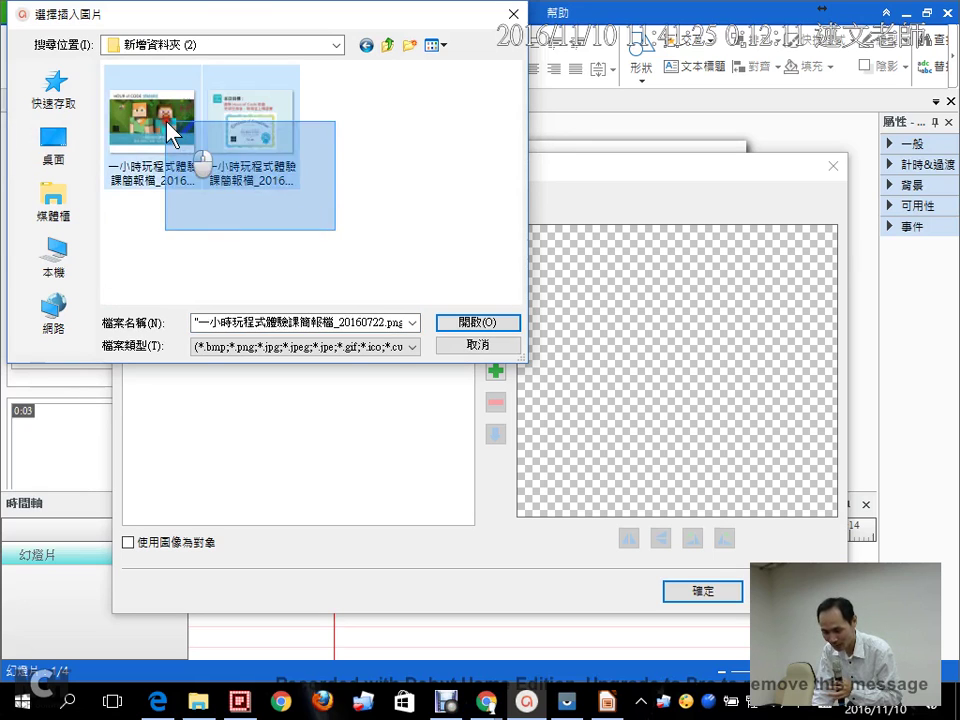
click(476, 323)
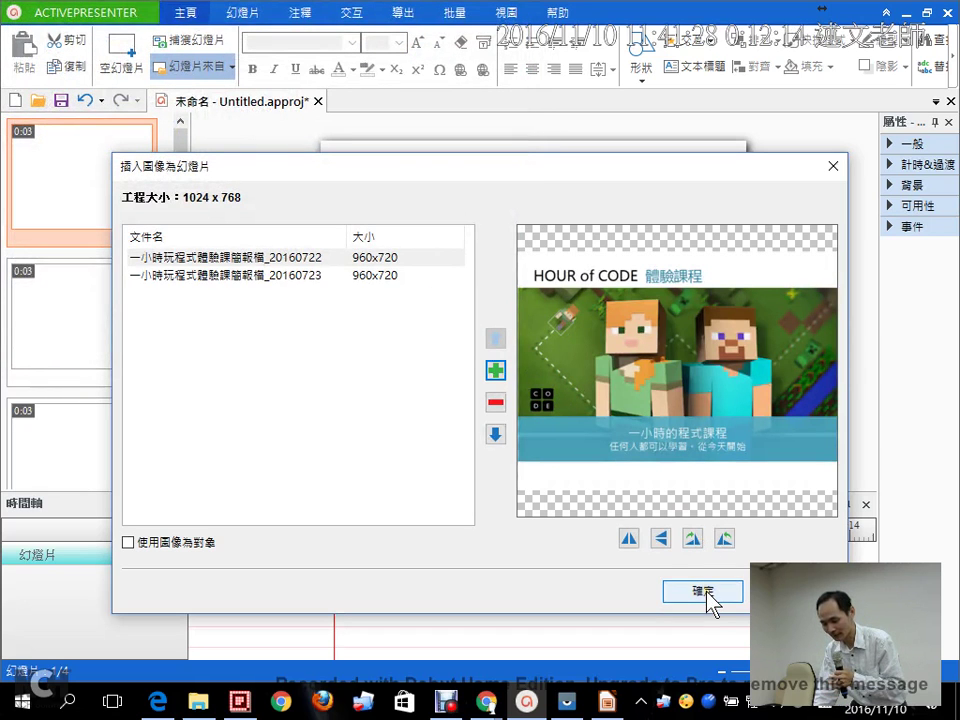
click(707, 592)
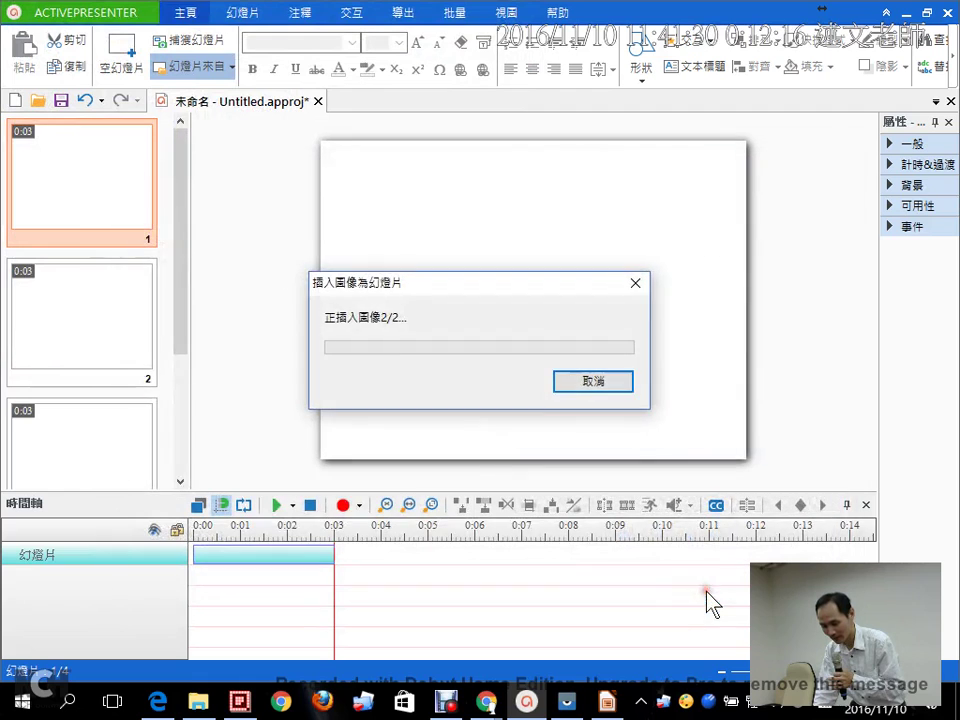
- Delete the blank first slide and select the certificate slide
click(81, 210)
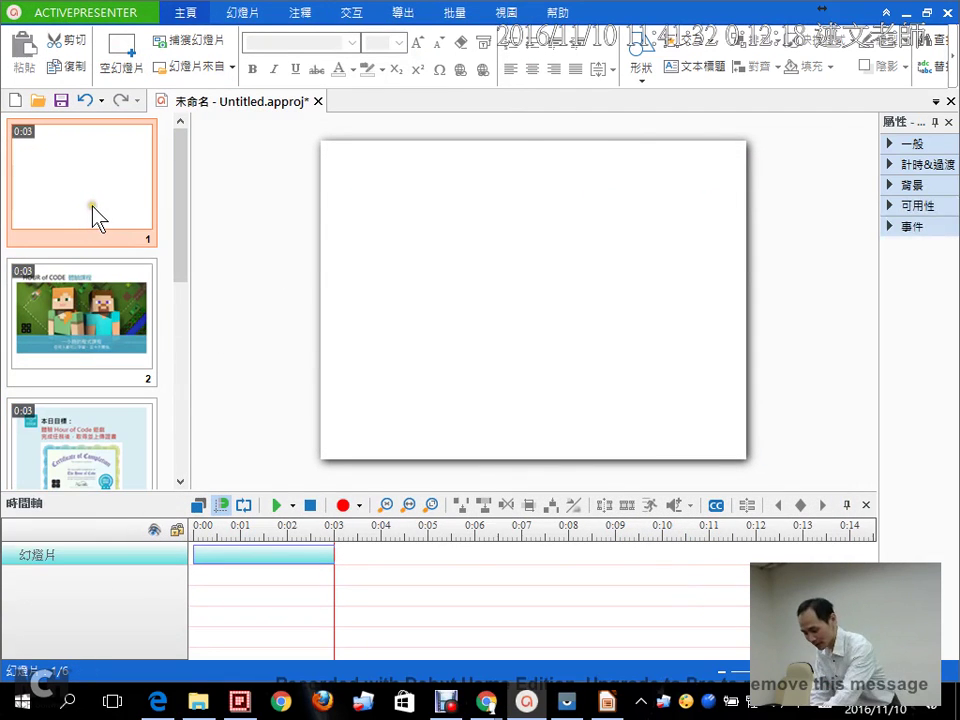
key(Delete)
click(97, 343)
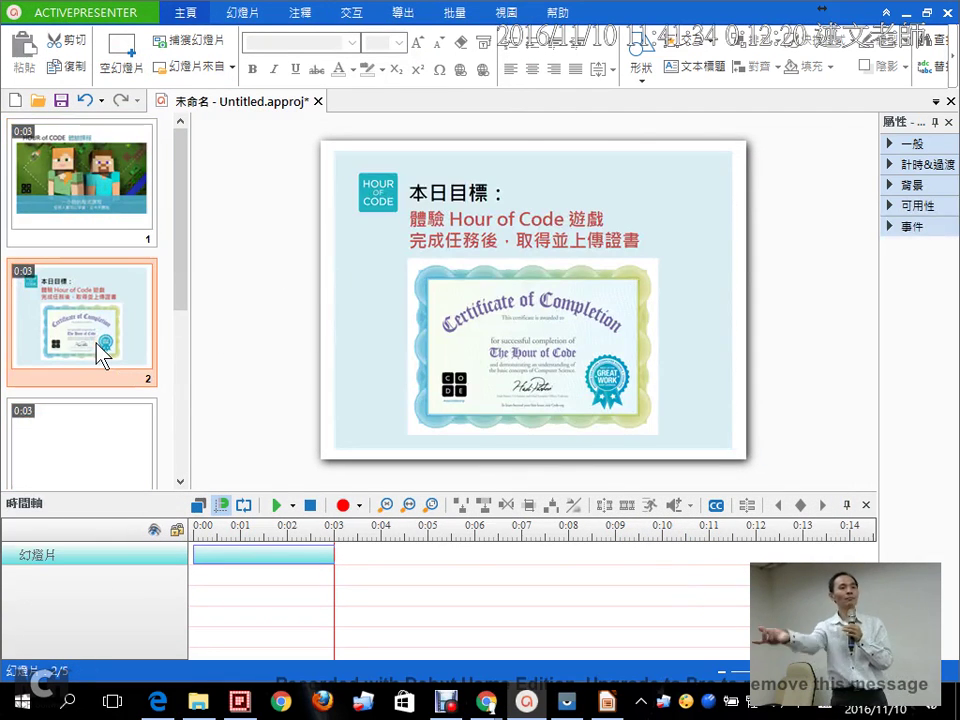